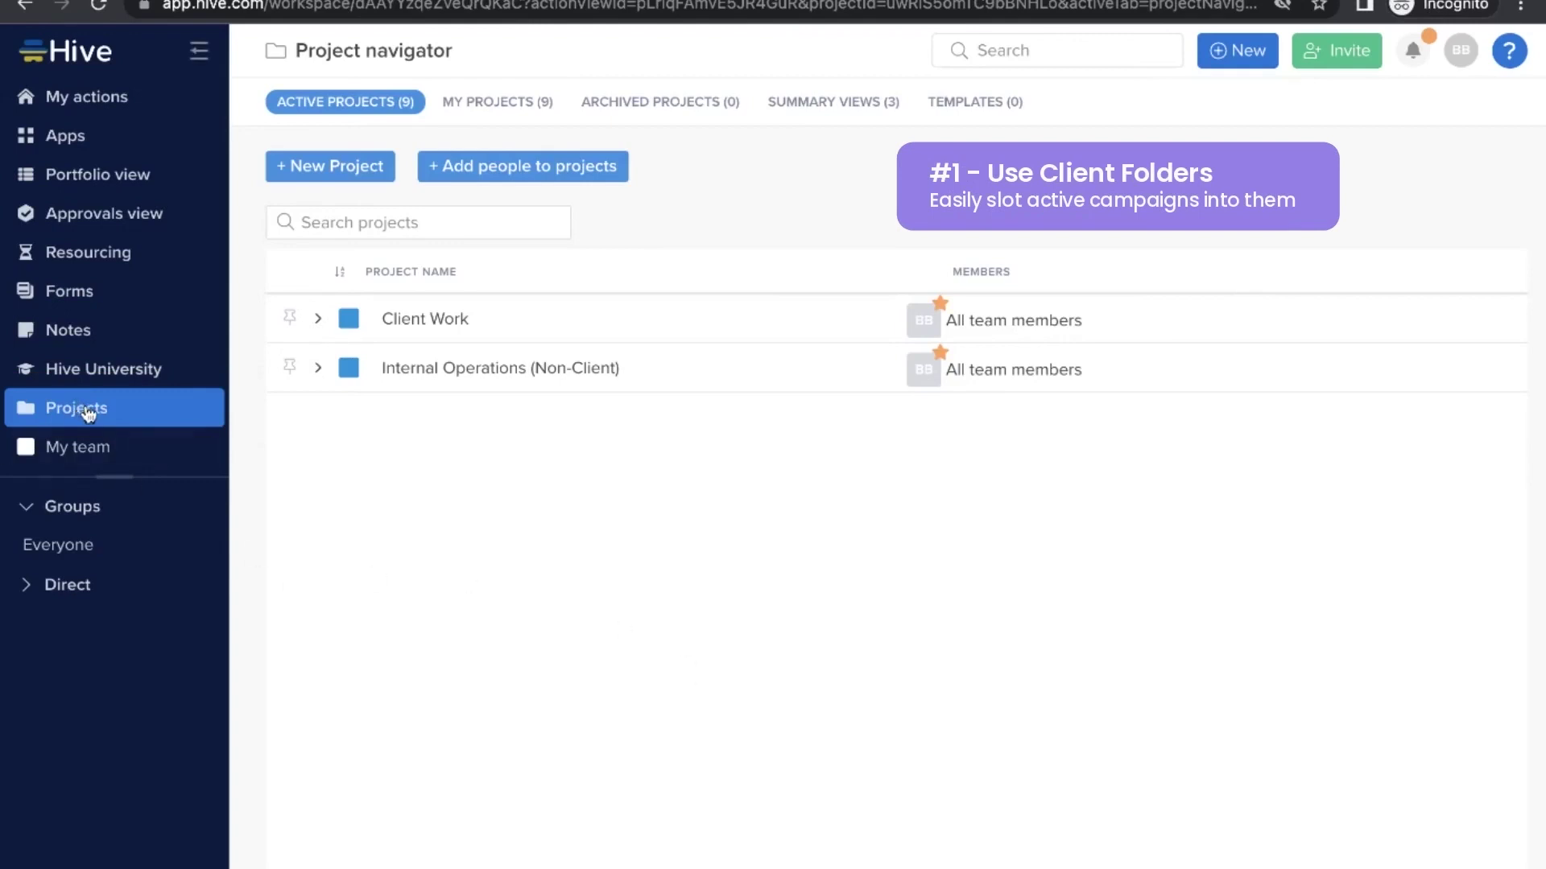
Step: Expand the Client Work, Internal Operations, Gringotts and Wonka folders, then open the PR Campaign board
{"action": "left_click", "coordinate": [318, 322]}
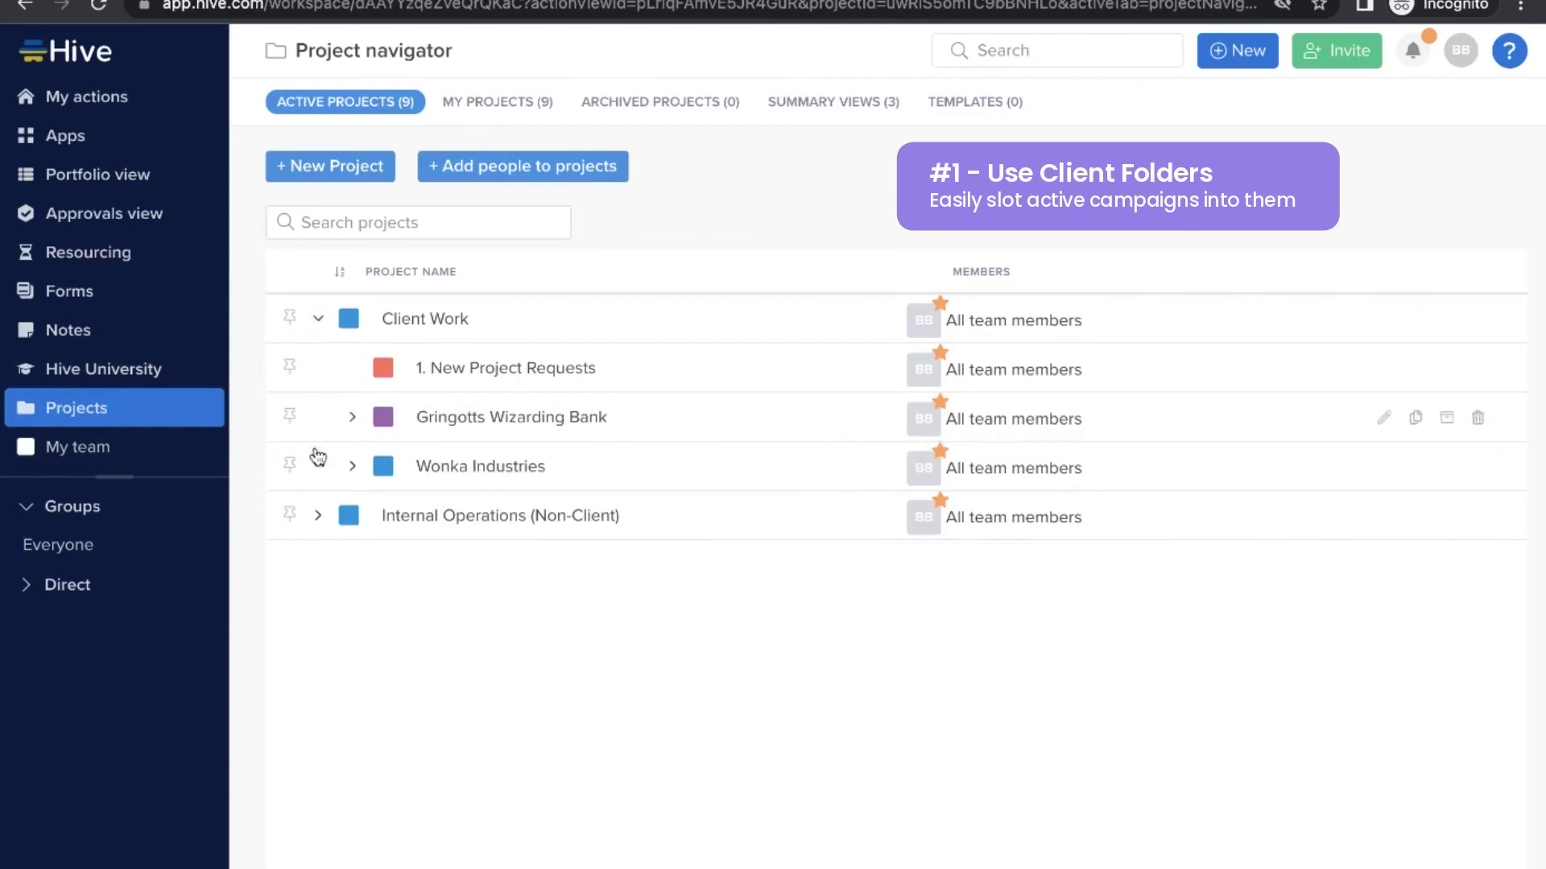
{"action": "left_click", "coordinate": [321, 517]}
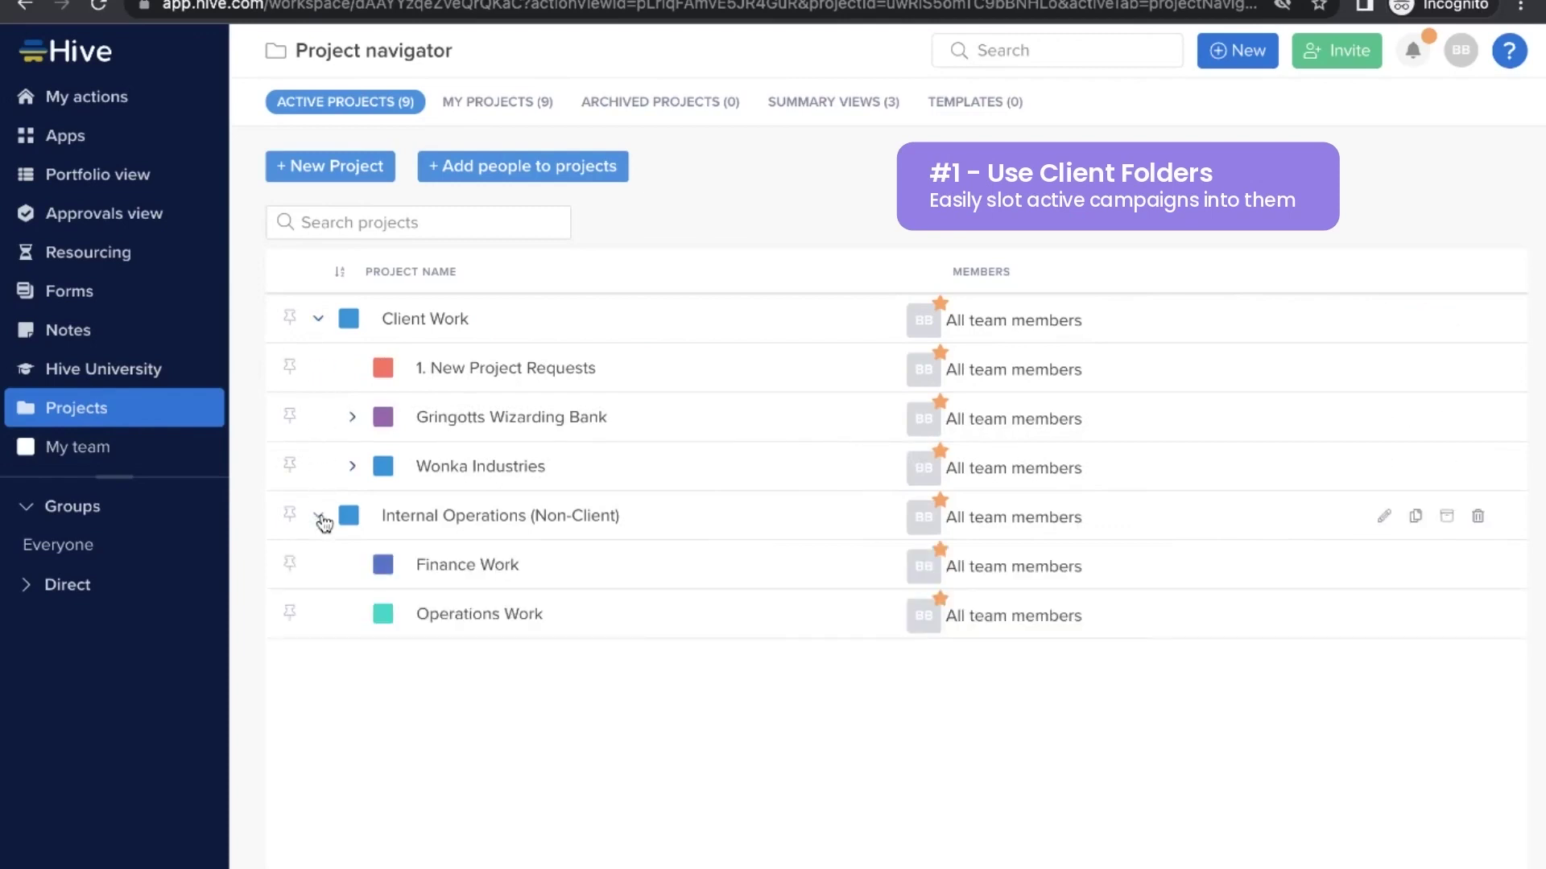
{"action": "left_click", "coordinate": [354, 420]}
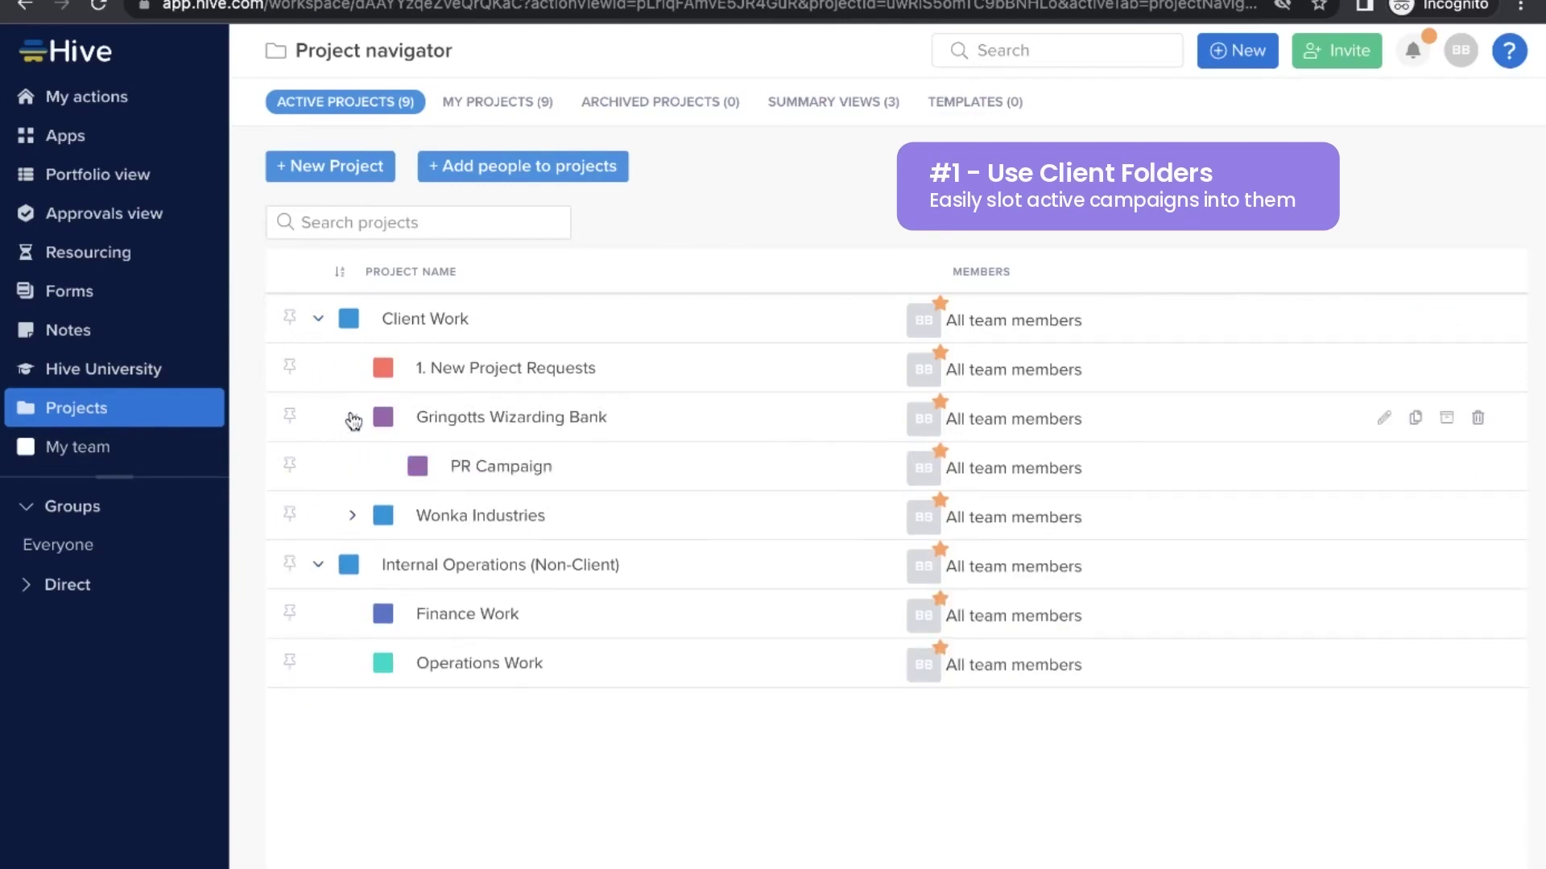
{"action": "left_click", "coordinate": [352, 515]}
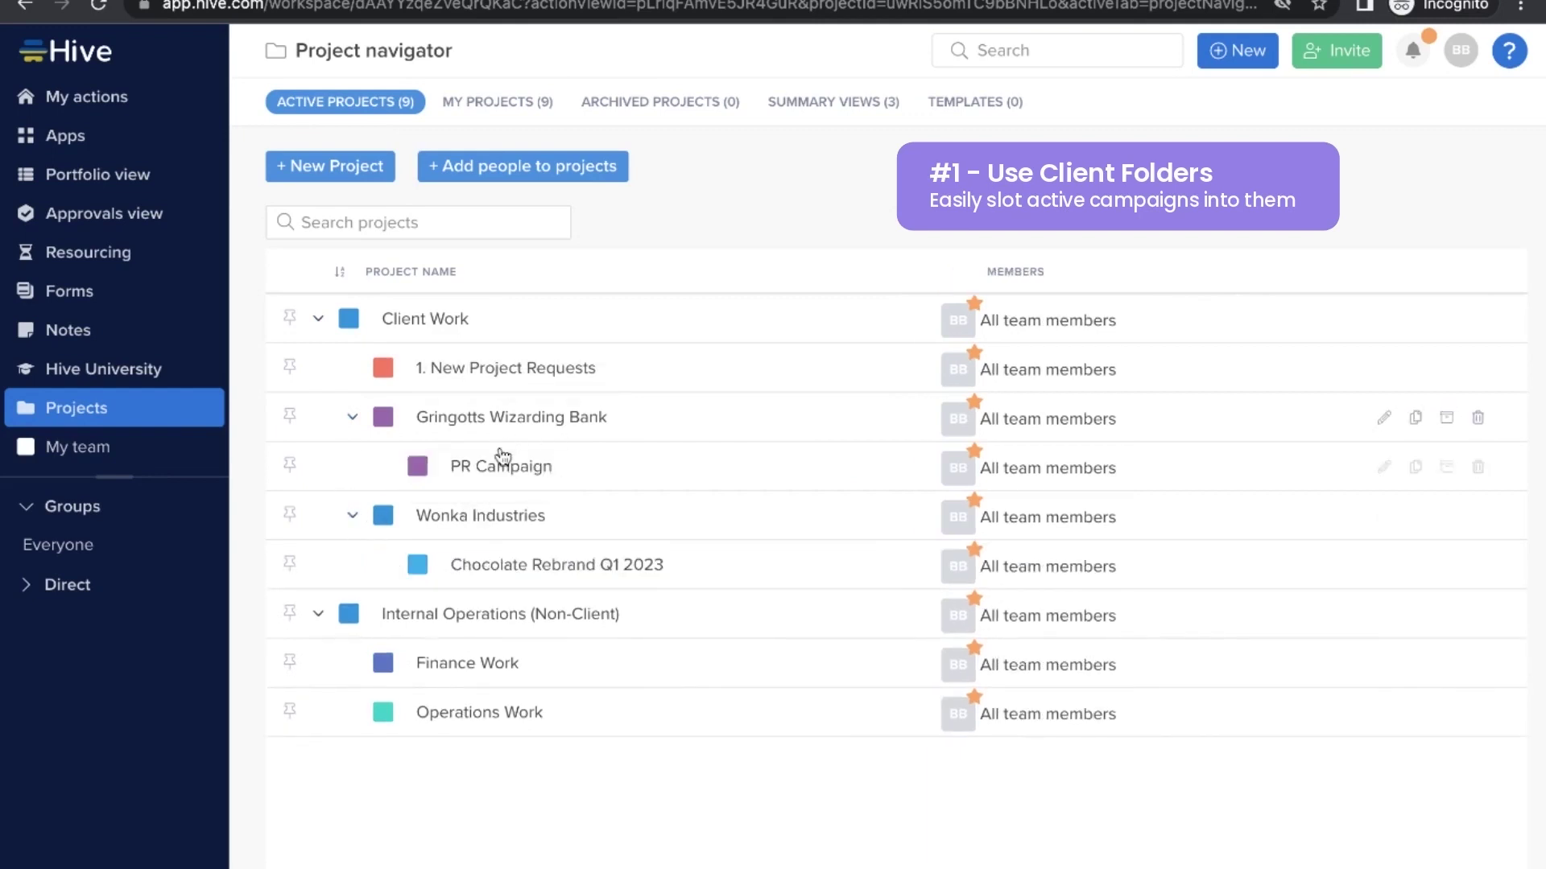
{"action": "left_click", "coordinate": [520, 480]}
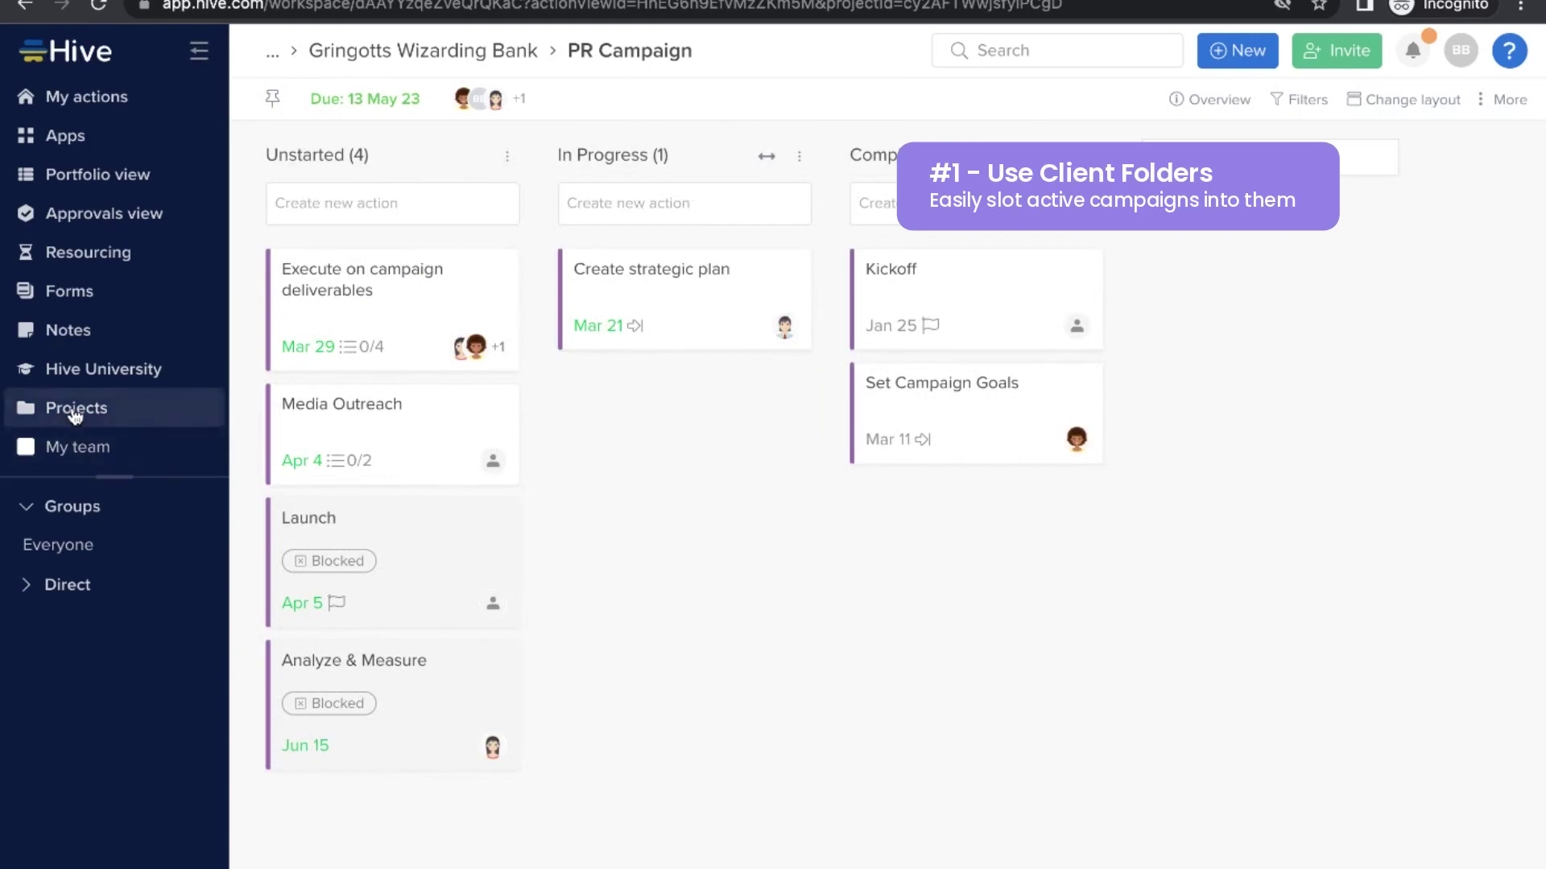
Step: From Projects, open the Chocolate Rebrand Q1 2023 timeline under Wonka Industries
{"action": "left_click", "coordinate": [76, 409]}
{"action": "left_click", "coordinate": [513, 573]}
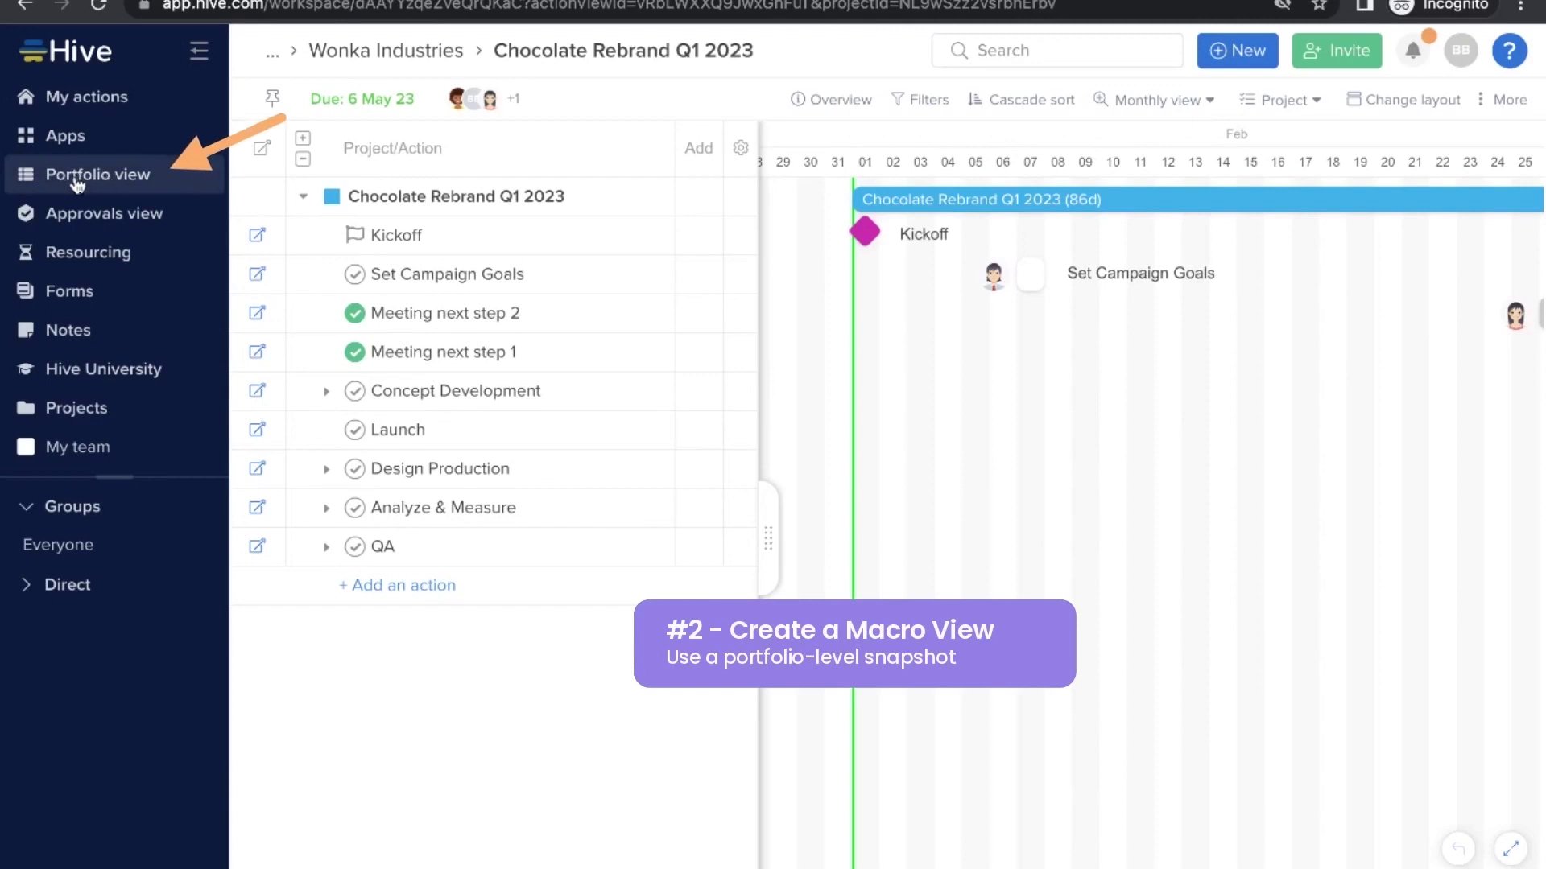
Step: Compare both campaigns' due dates, completion and status in Client Portfolio [Template], then return to Projects
{"action": "left_click", "coordinate": [77, 184]}
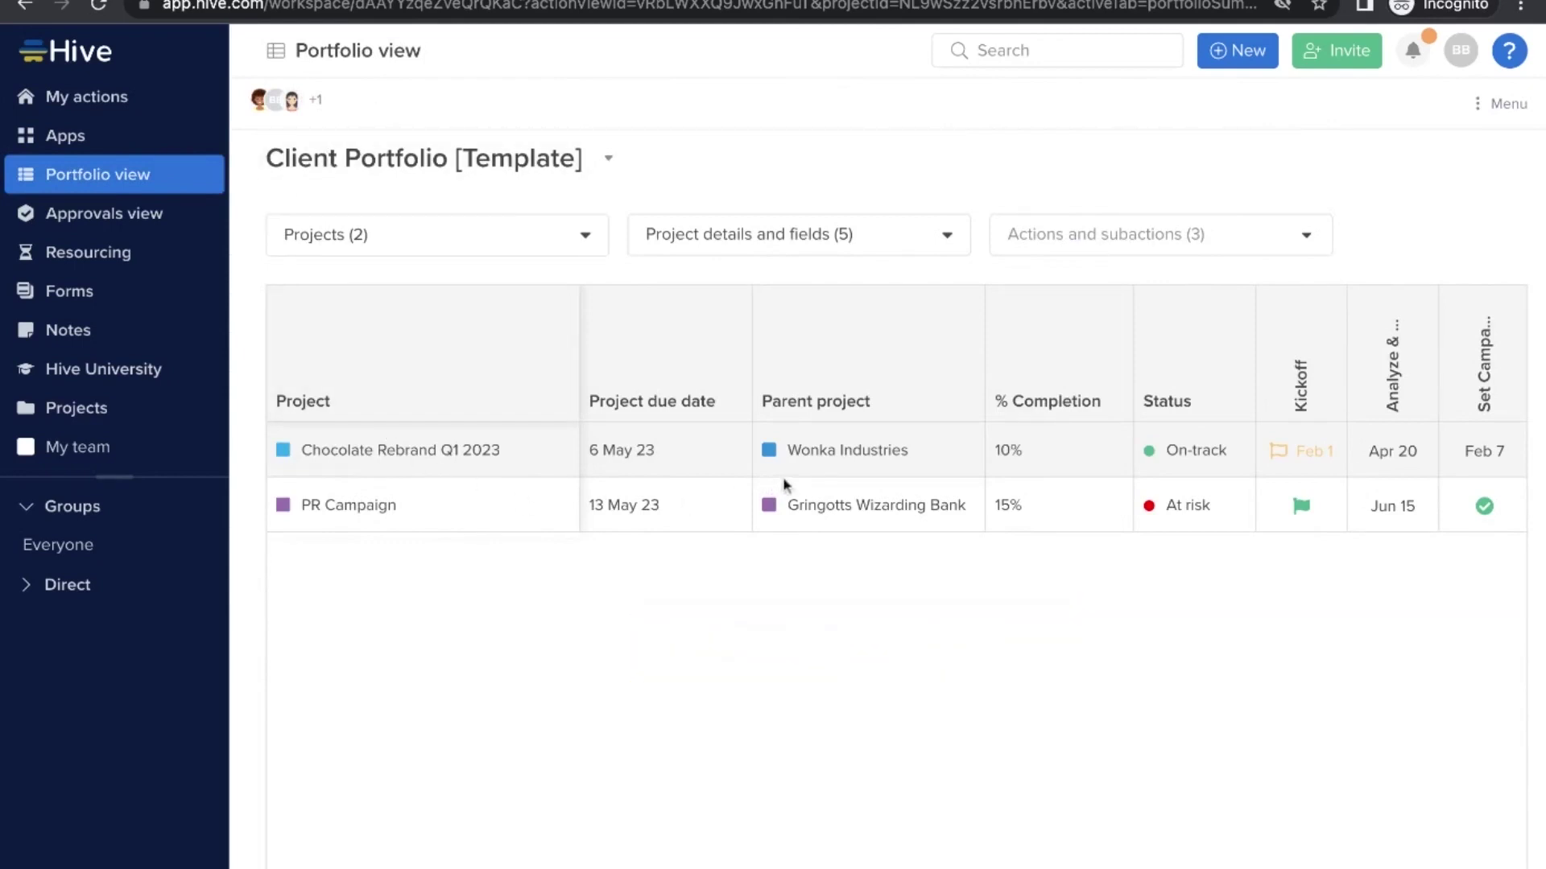
{"action": "scroll", "coordinate": [846, 487], "scroll_direction": "right", "scroll_amount": 2}
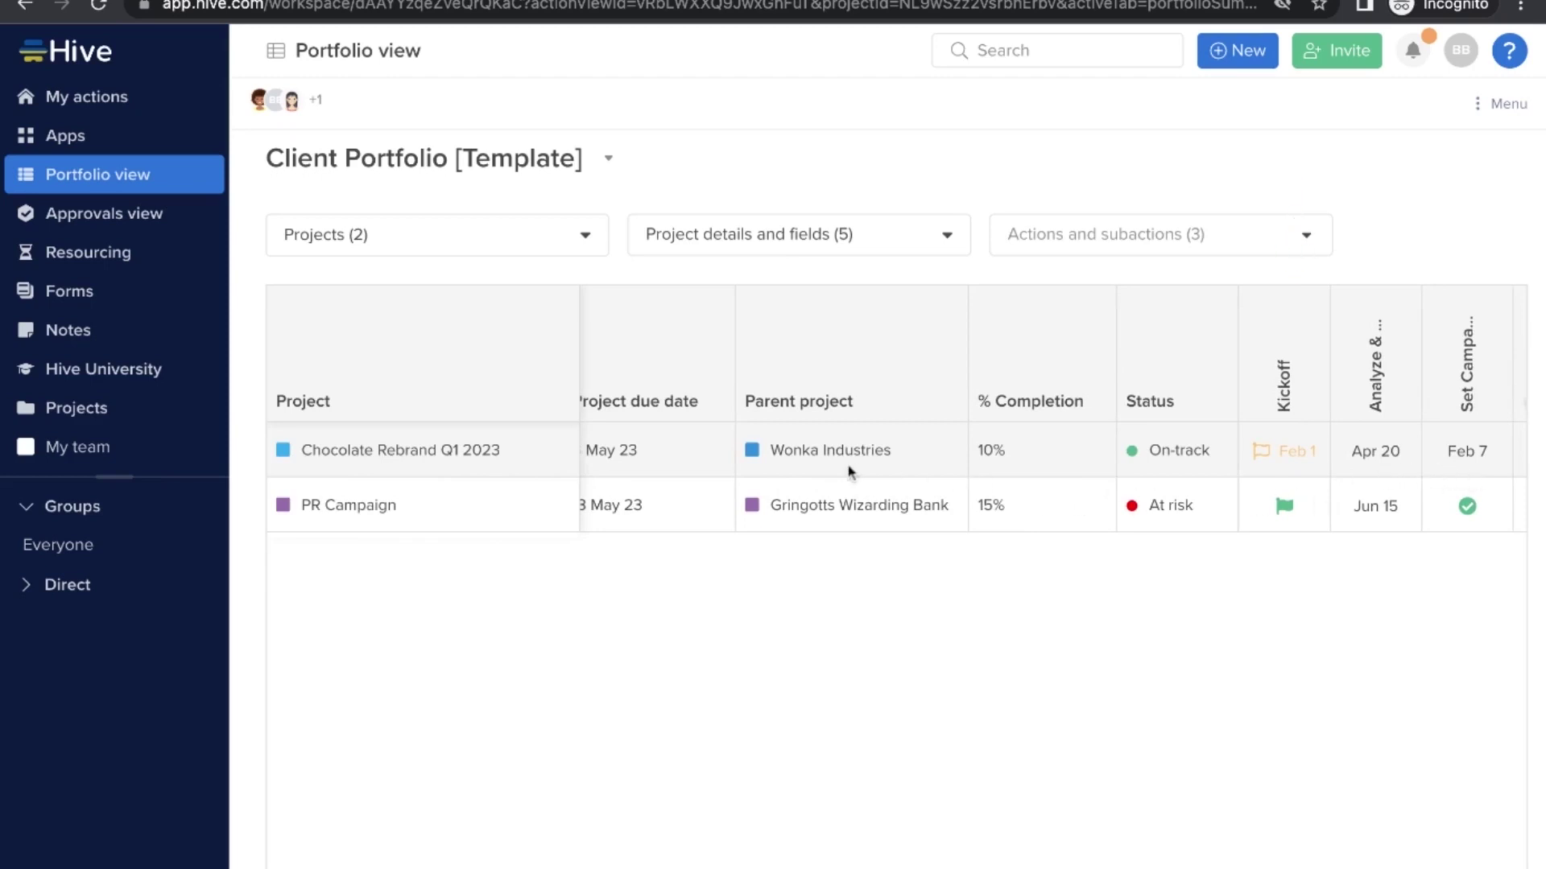
{"action": "left_click", "coordinate": [891, 236]}
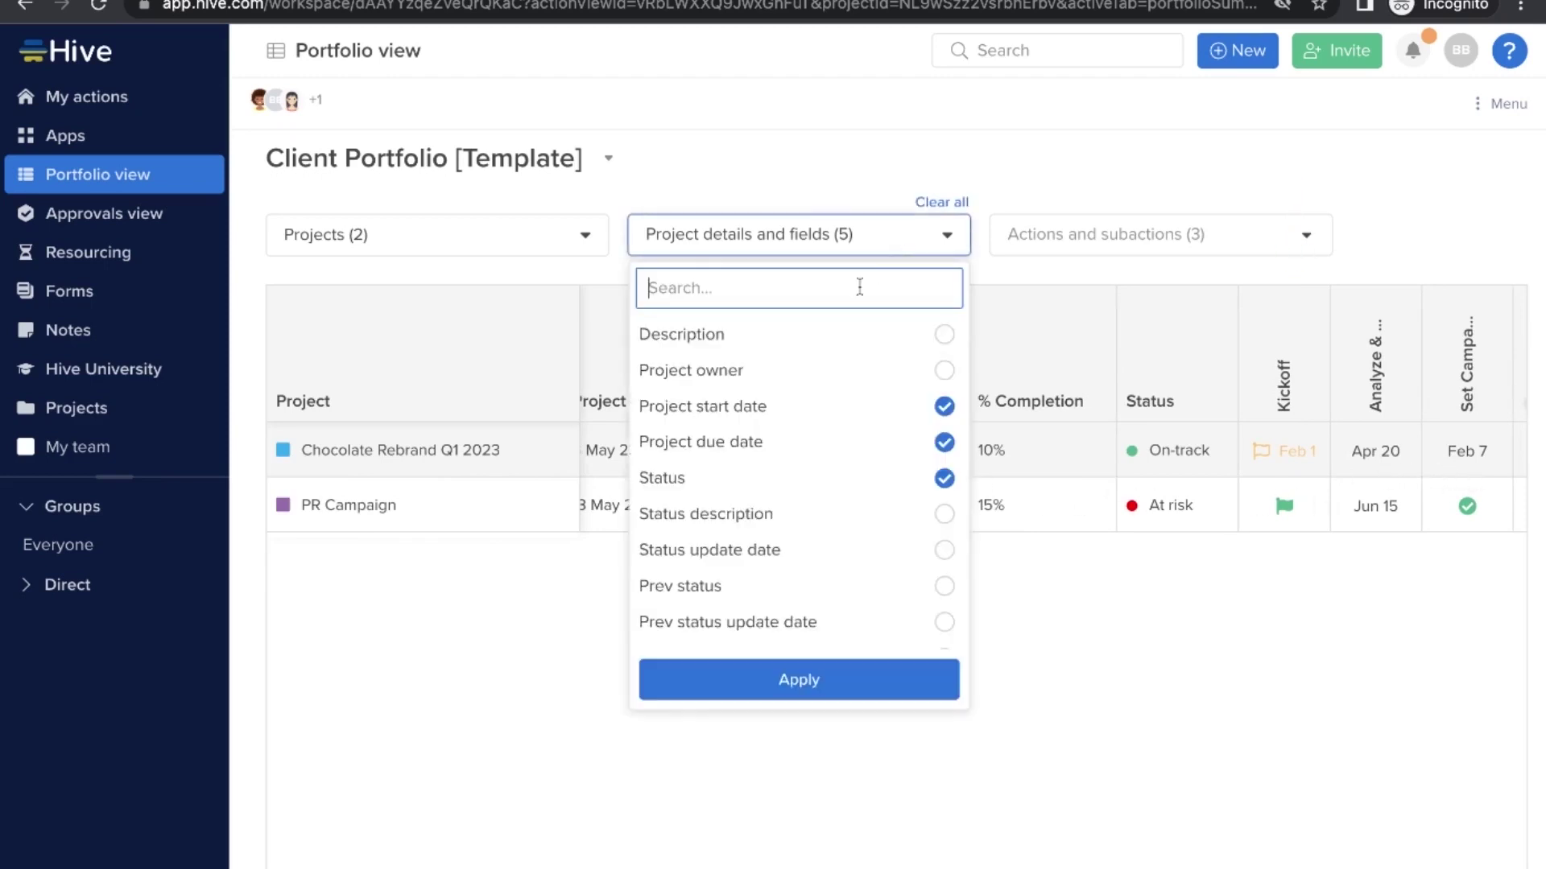
{"action": "left_click", "coordinate": [1035, 597]}
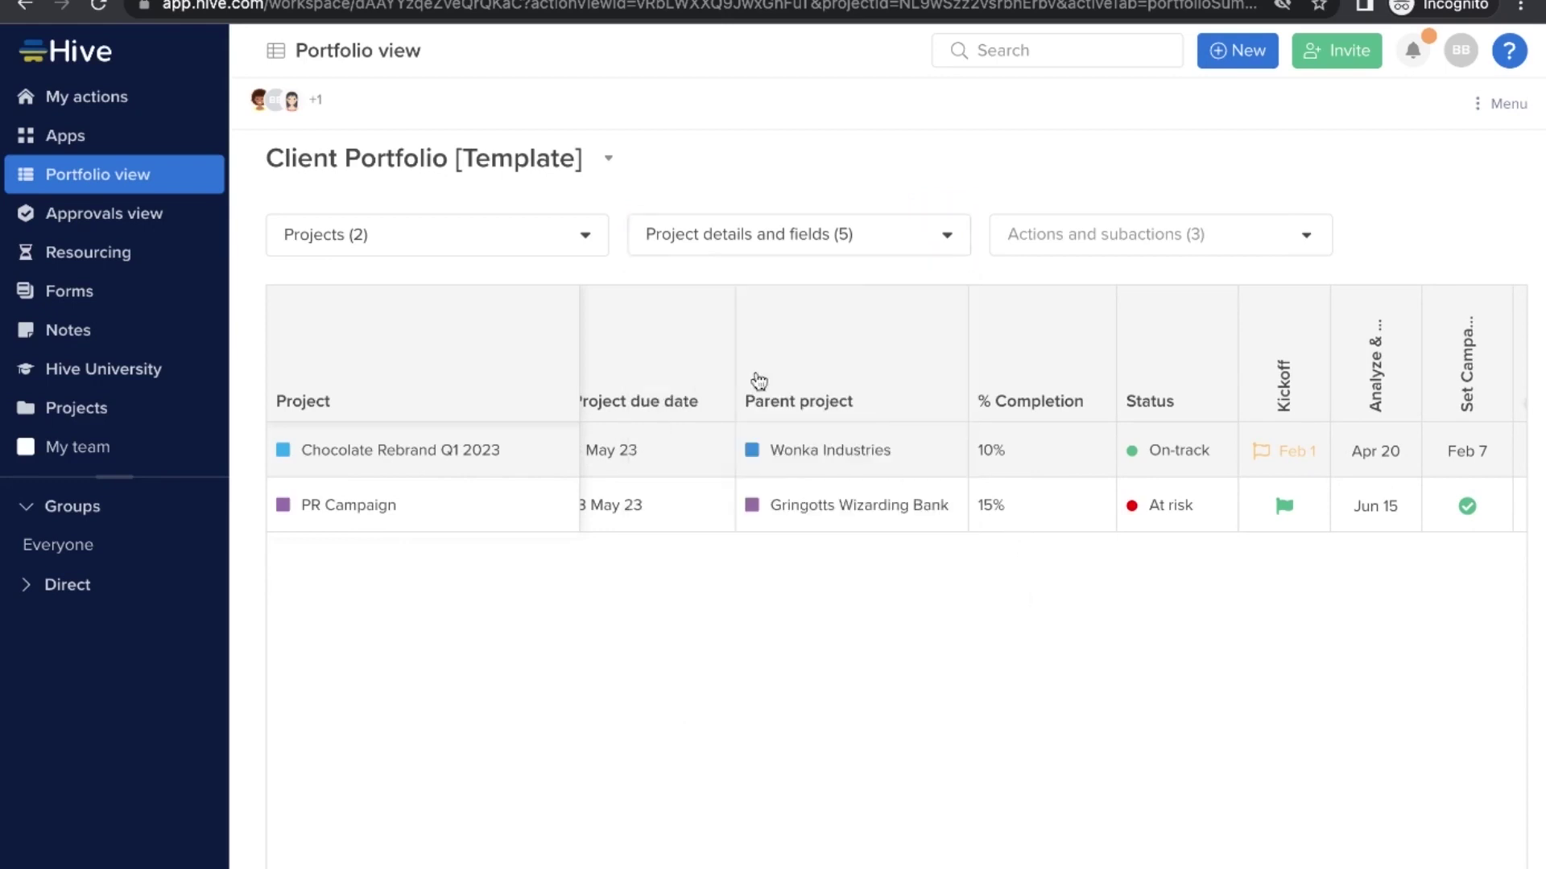
{"action": "left_click", "coordinate": [612, 161]}
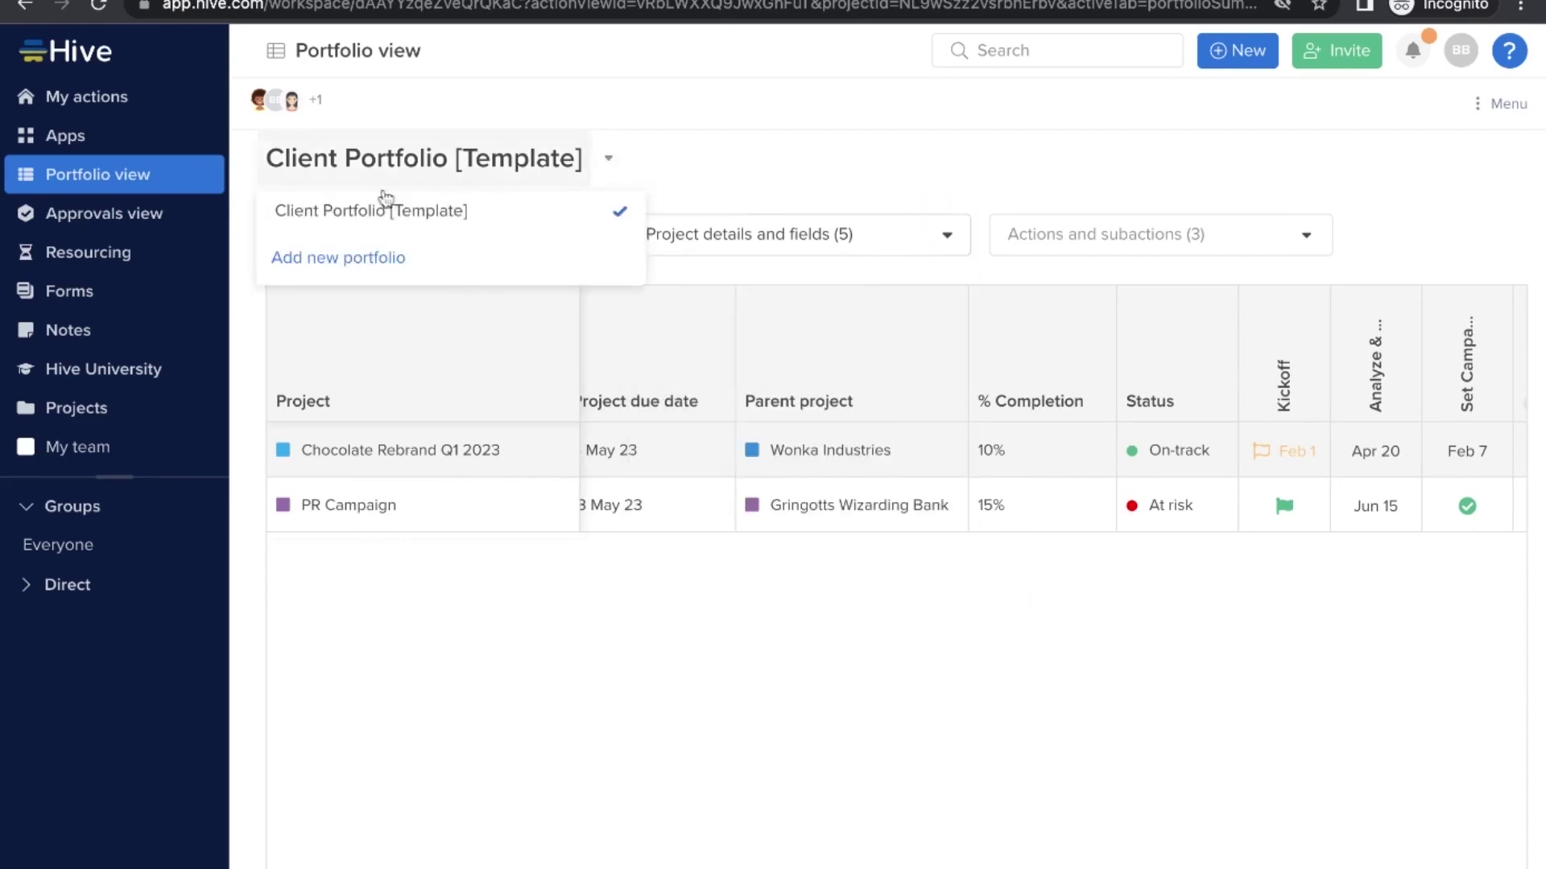
{"action": "left_click", "coordinate": [377, 258]}
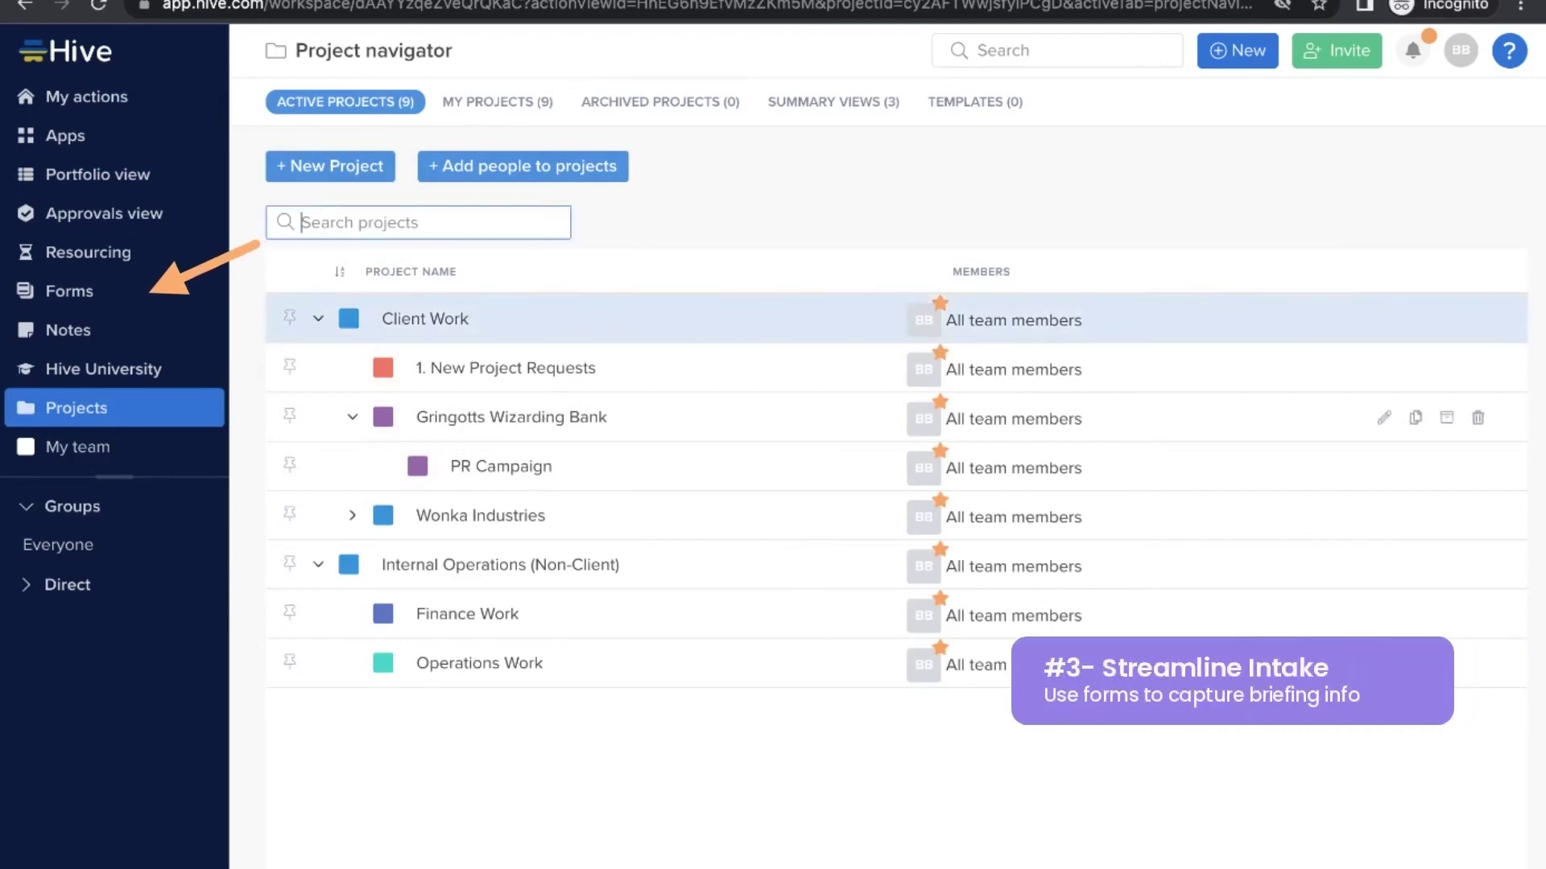
Step: Open the New Project Request Form, choose an account manager and set the client to Wonka Industries
{"action": "left_click", "coordinate": [104, 296]}
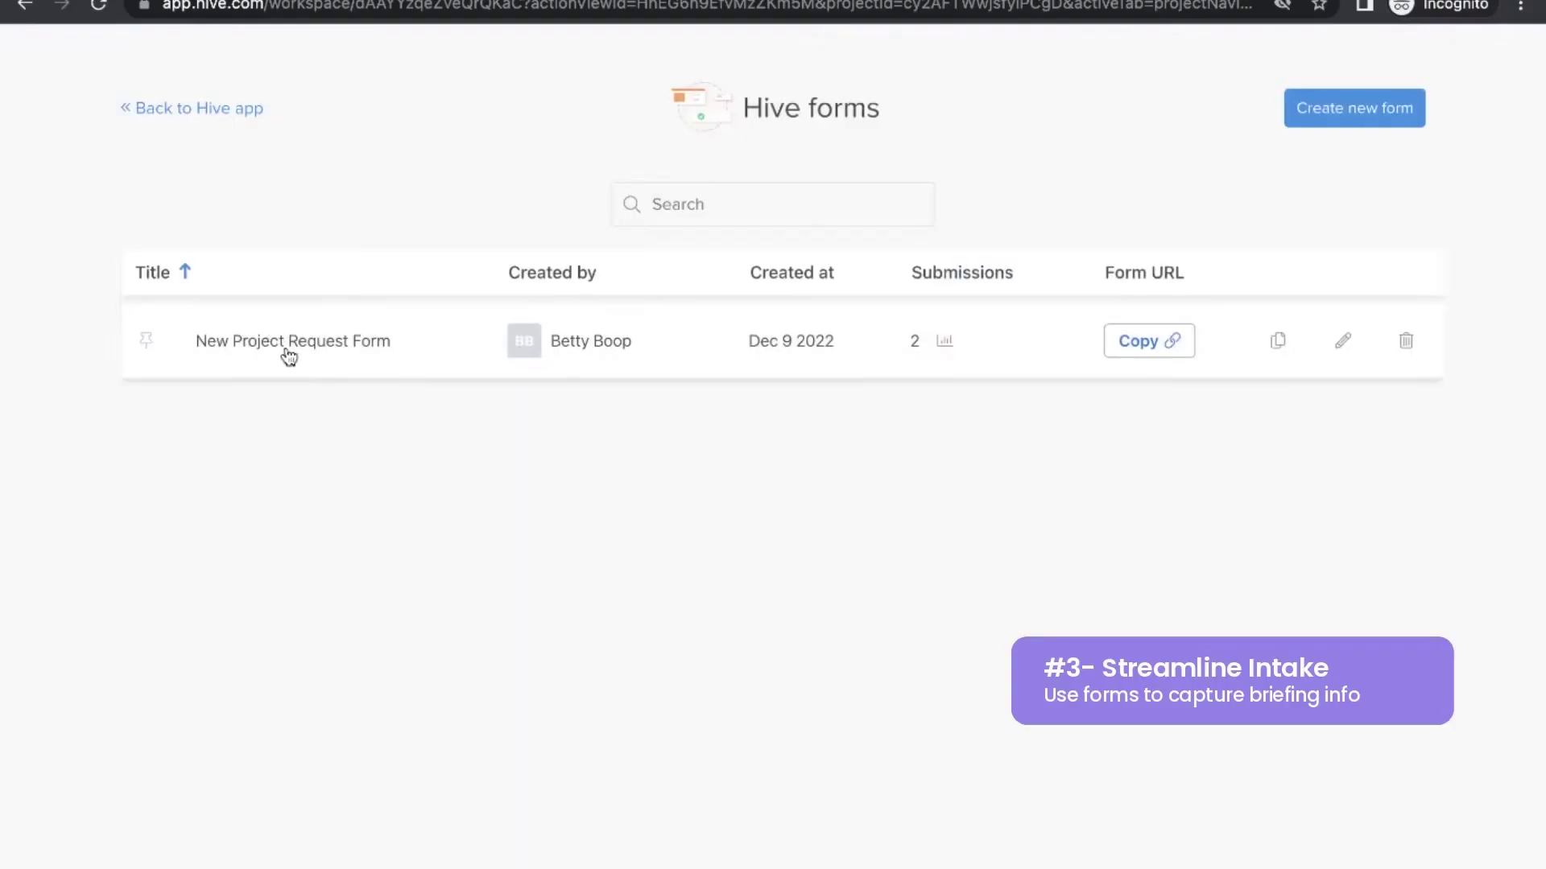
{"action": "left_click", "coordinate": [289, 358]}
{"action": "left_click", "coordinate": [455, 411]}
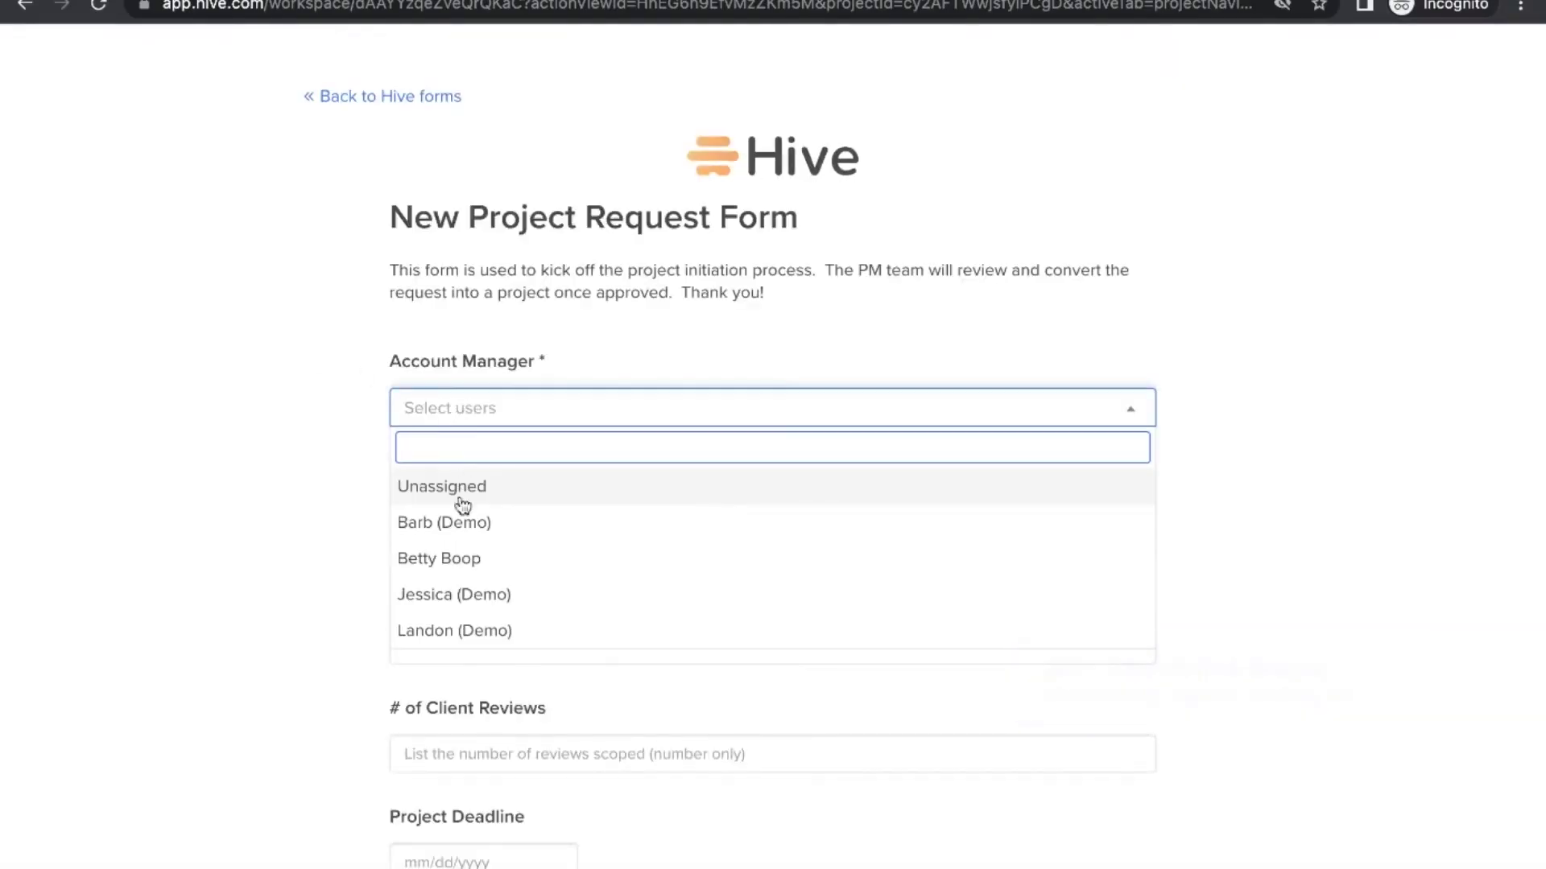
{"action": "left_click", "coordinate": [461, 555]}
{"action": "left_click", "coordinate": [453, 539]}
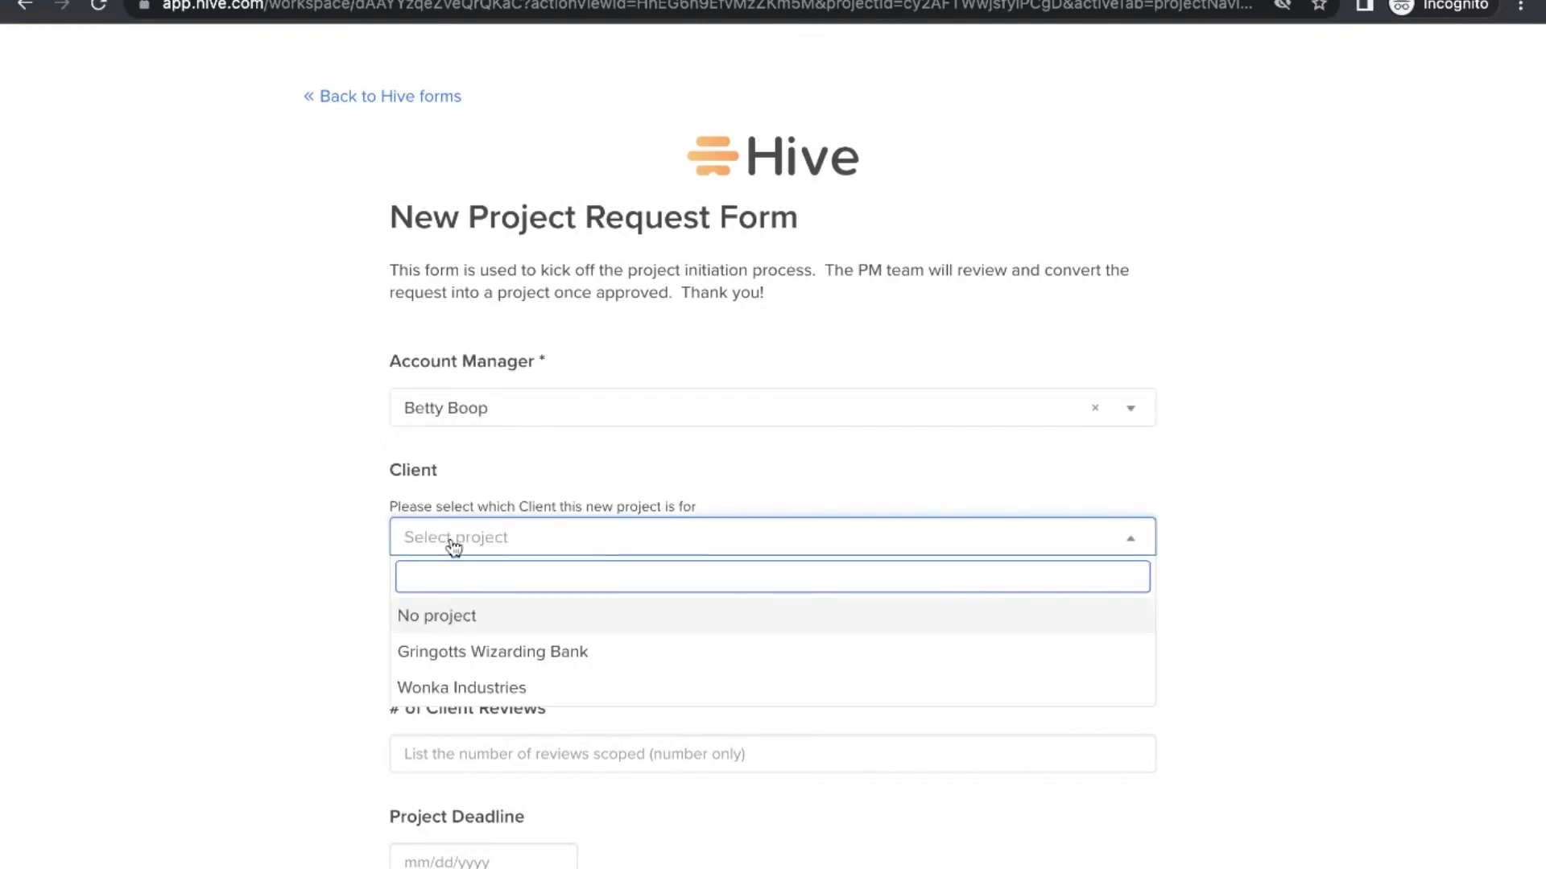
{"action": "left_click", "coordinate": [458, 690]}
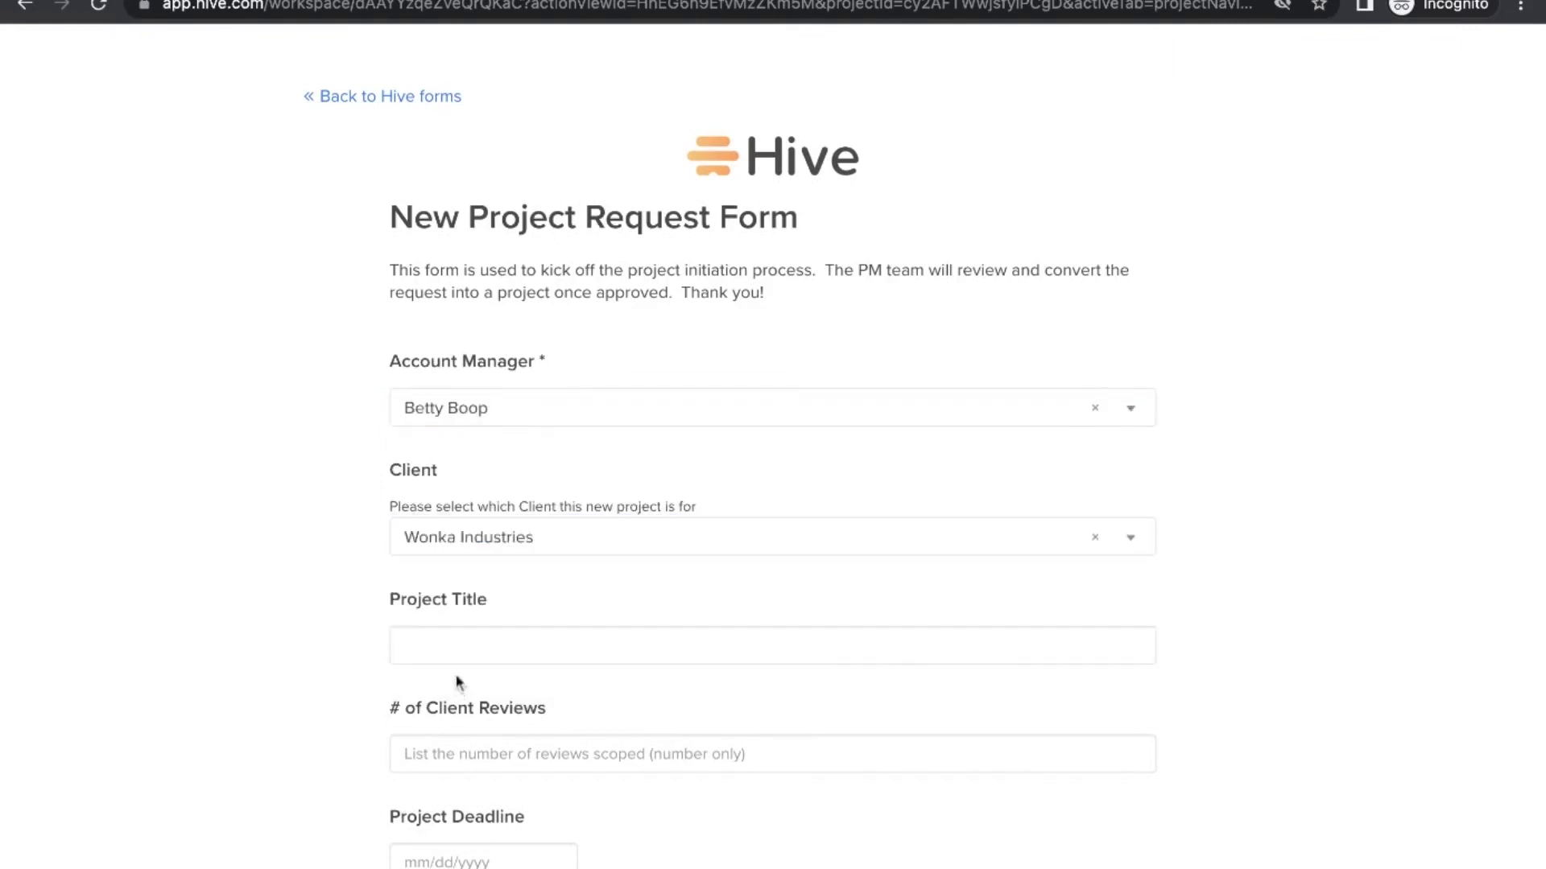
Step: Enter title Chocolate PRoject, 4 client reviews and a 22 Feb 2023 deadline
{"action": "left_click", "coordinate": [454, 640]}
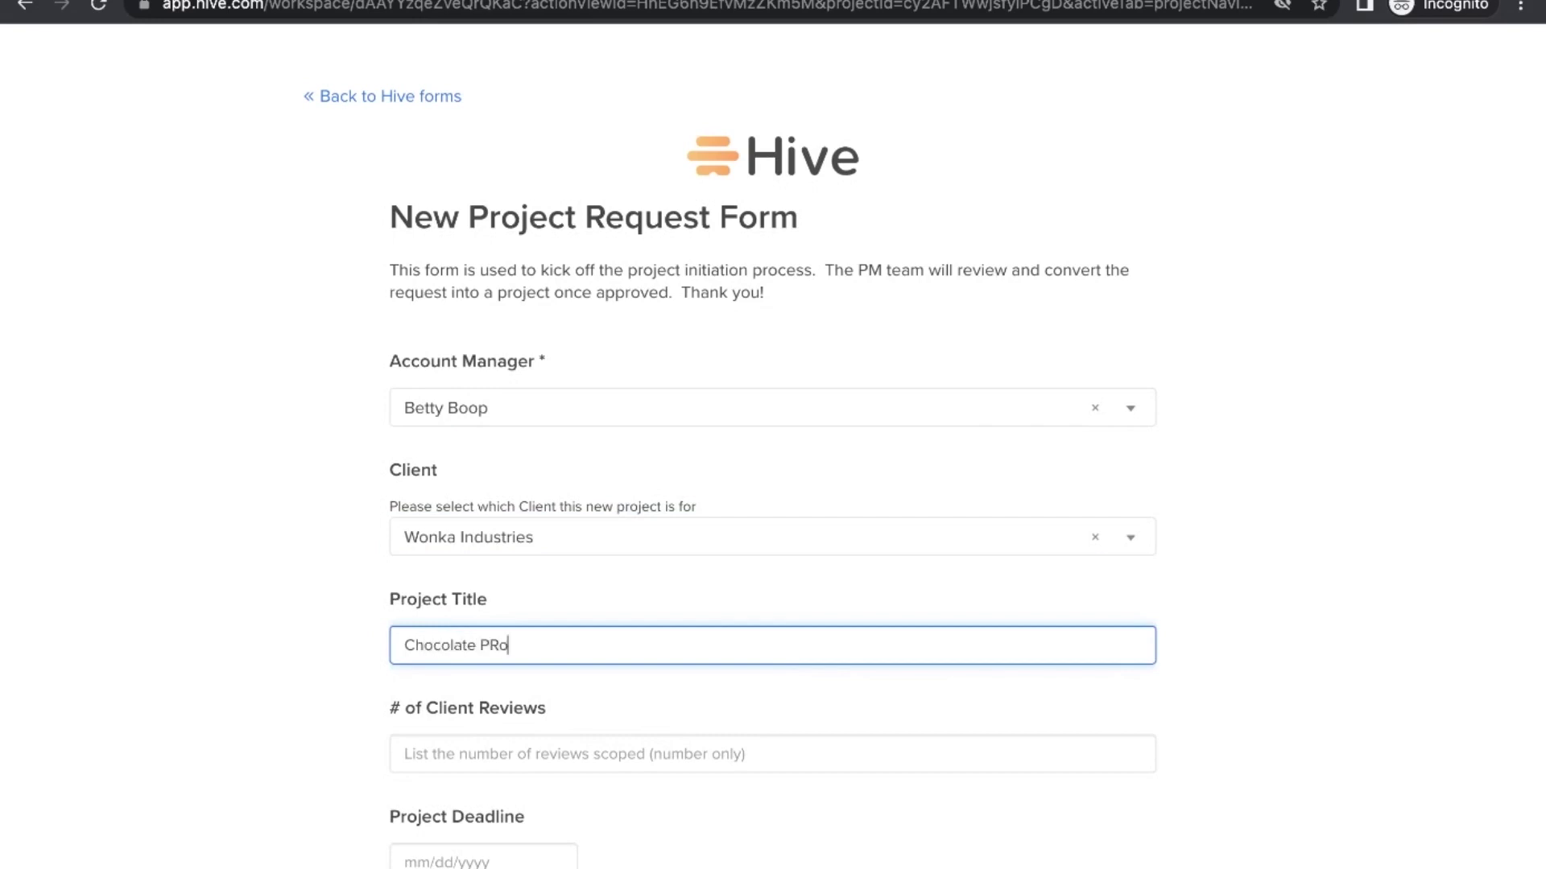
{"action": "left_click", "coordinate": [484, 757]}
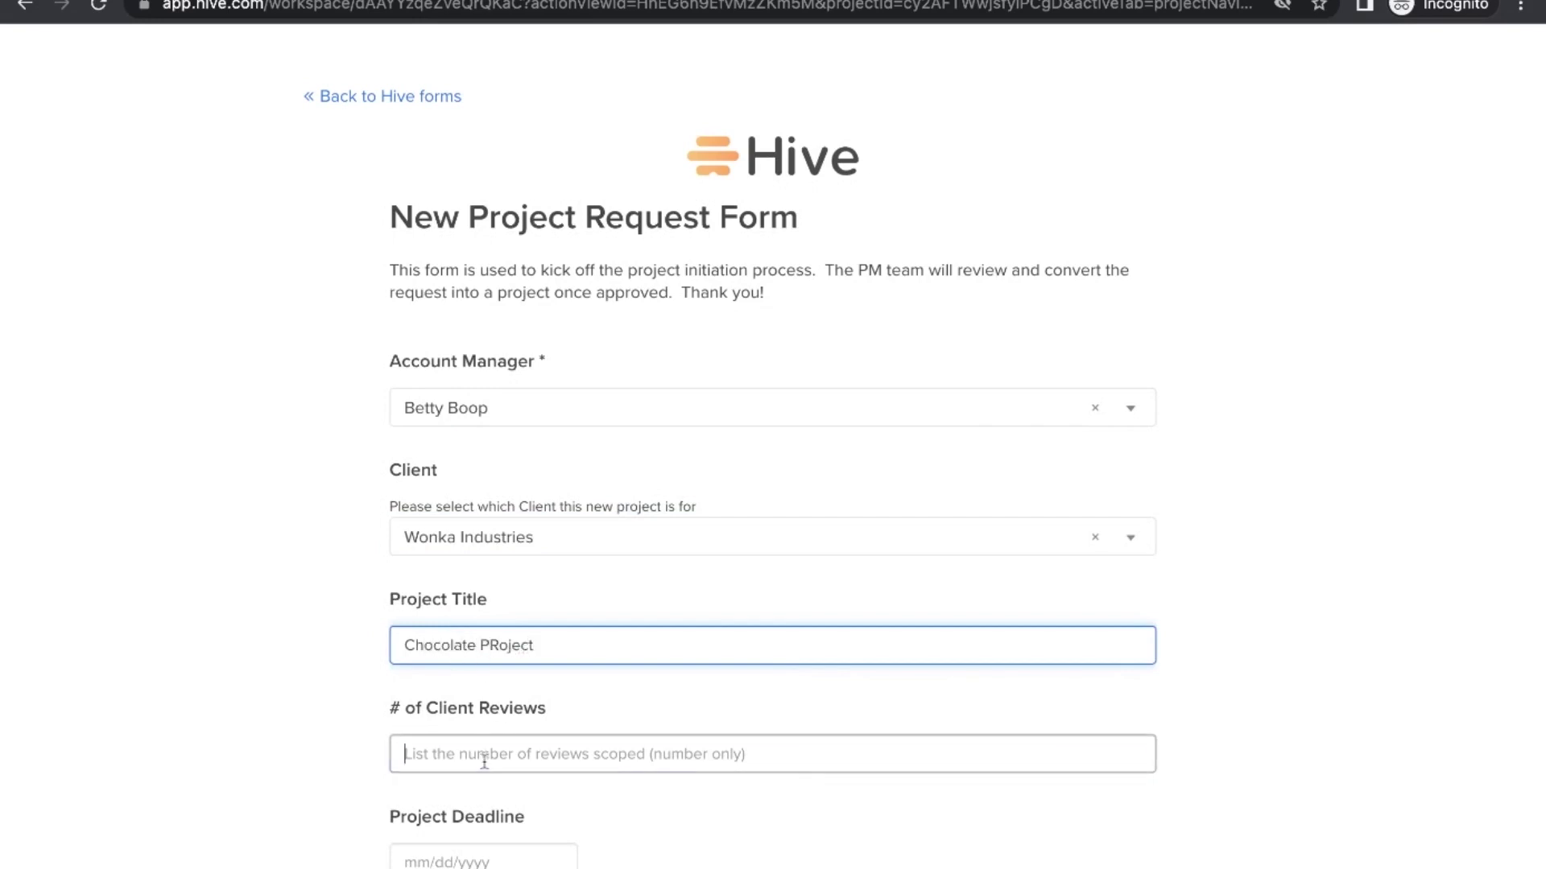
{"action": "type", "text": "4"}
{"action": "scroll", "coordinate": [483, 761], "scroll_direction": "down", "scroll_amount": 3}
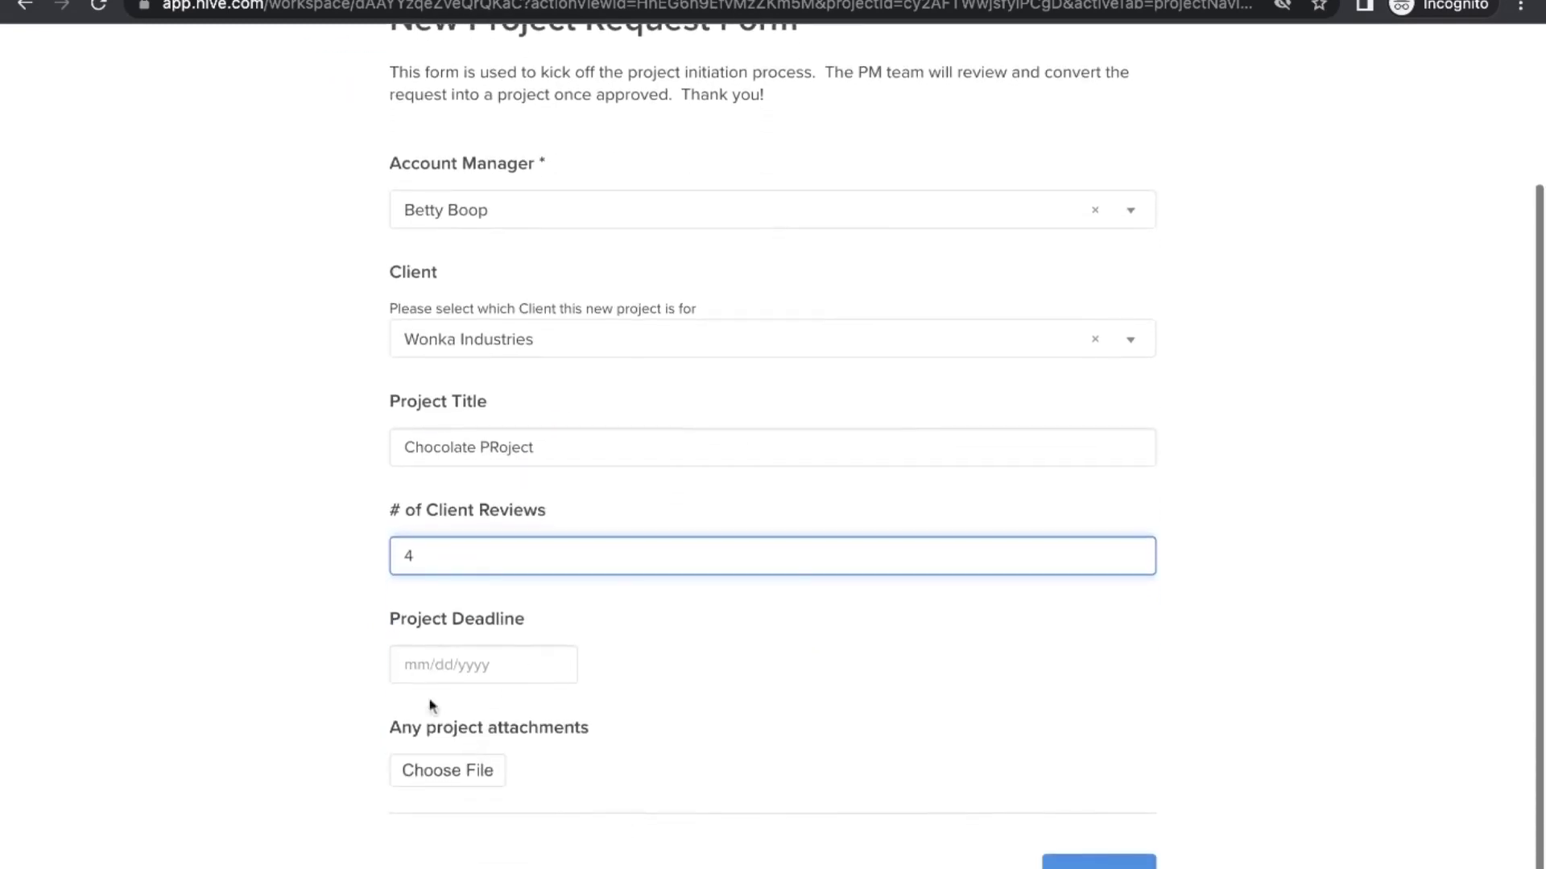
{"action": "left_click", "coordinate": [439, 666]}
{"action": "left_click", "coordinate": [499, 481]}
{"action": "left_click", "coordinate": [857, 719]}
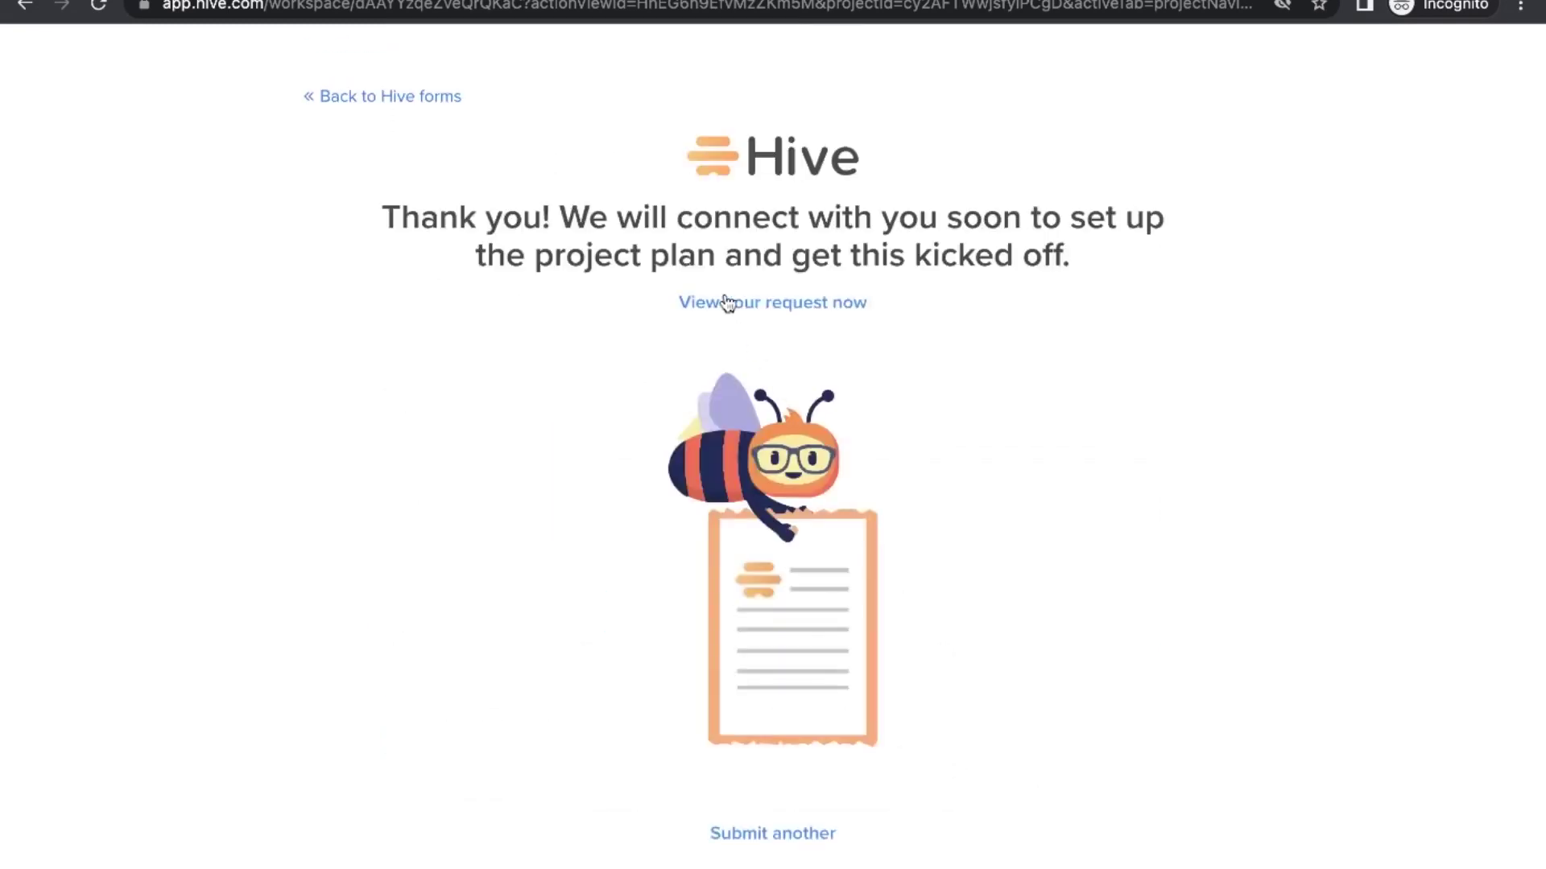
Step: View the submitted Wonka Industries request and show its More options, including Convert to project
{"action": "left_click", "coordinate": [746, 310]}
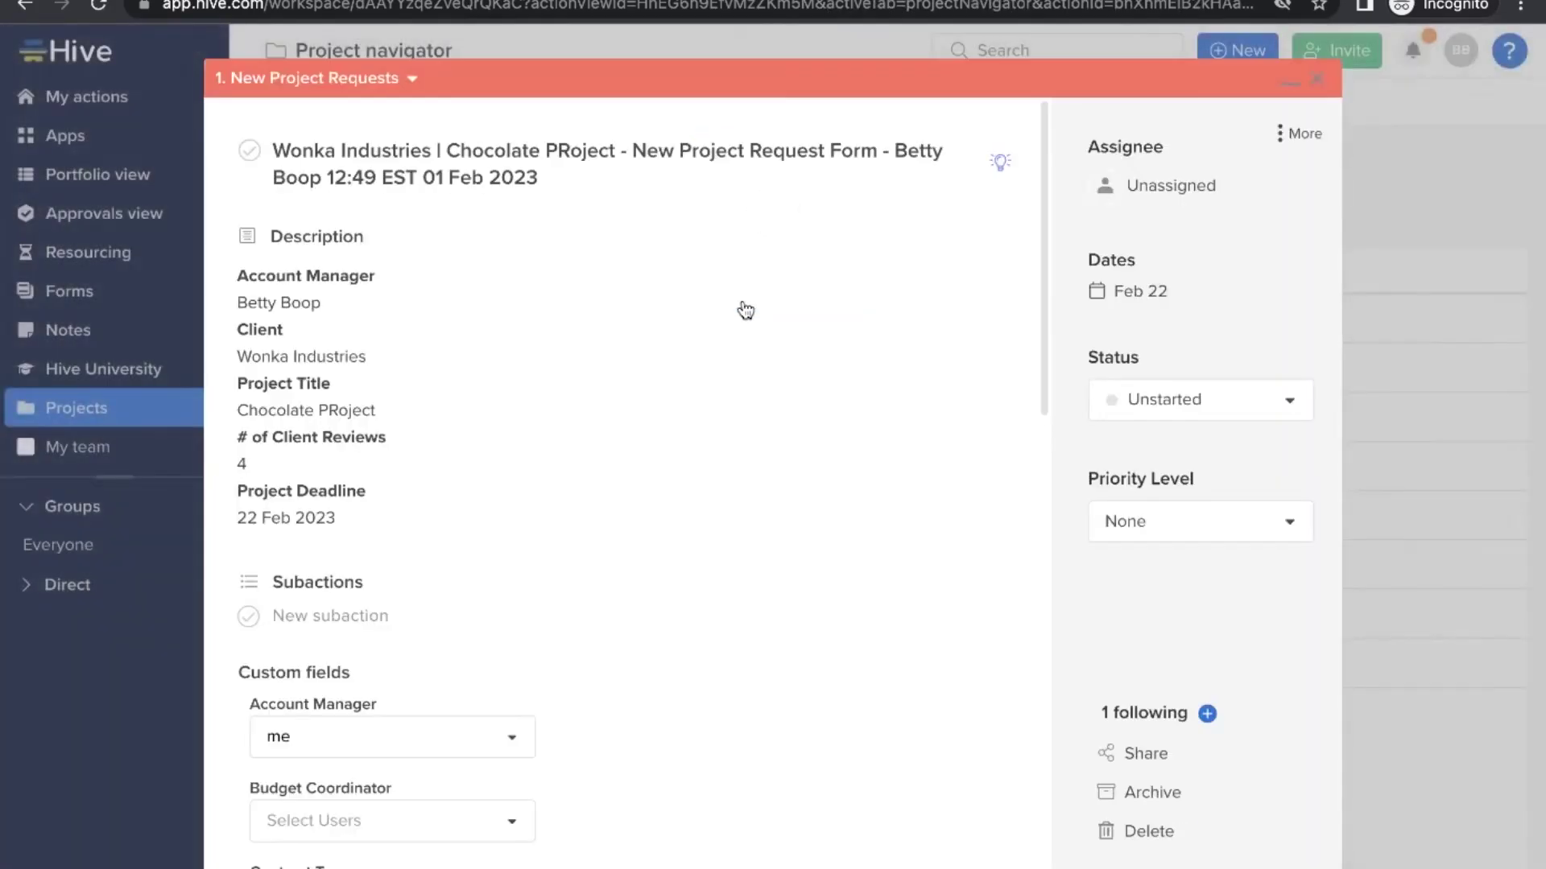
{"action": "left_click", "coordinate": [1300, 136]}
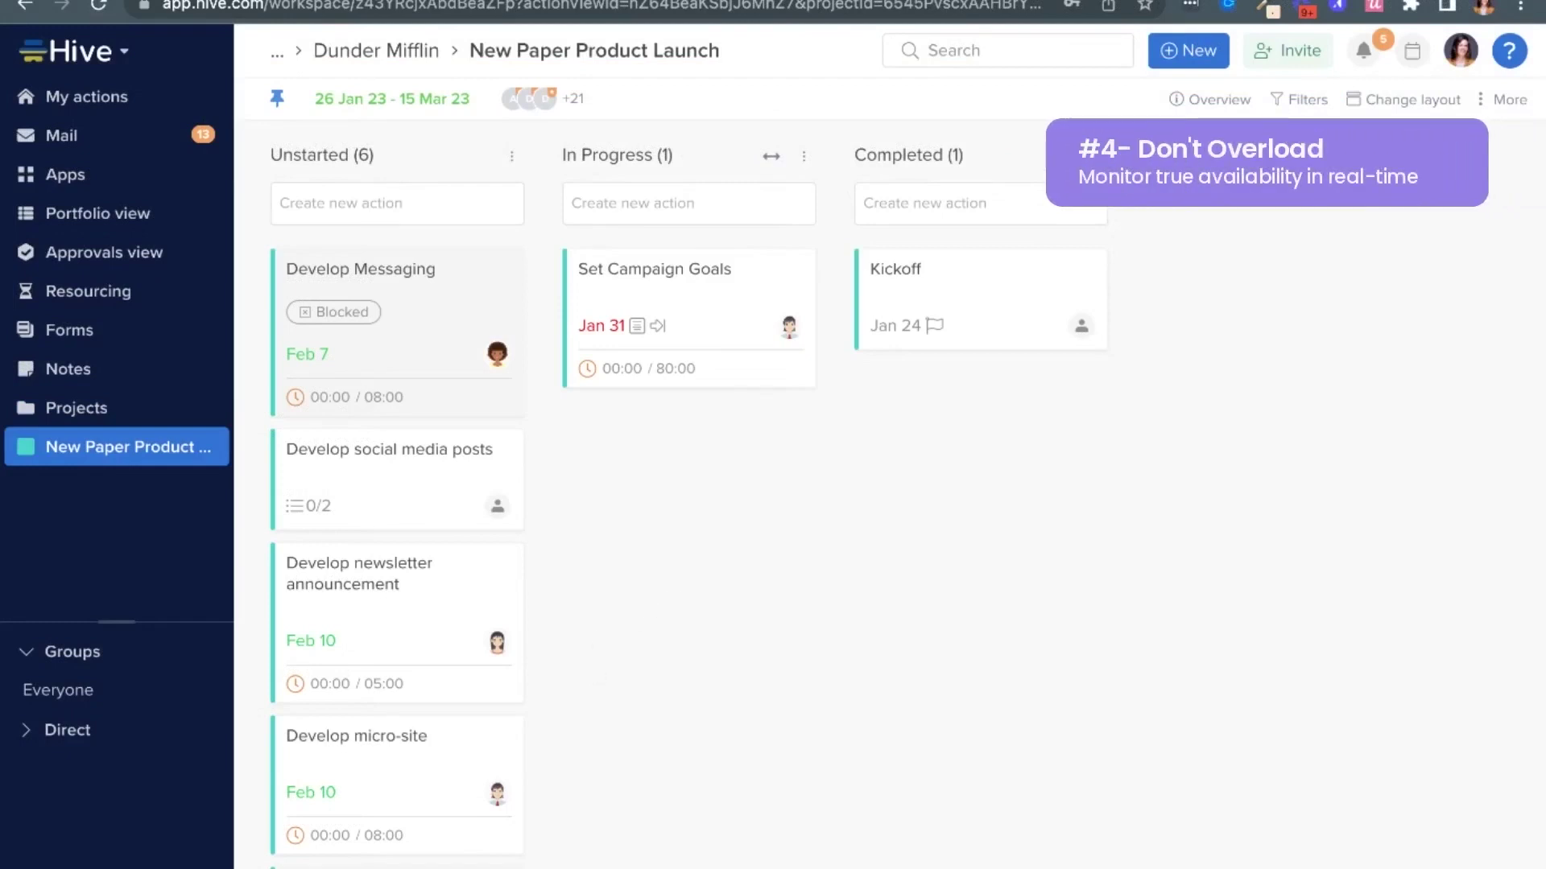
Step: Change the Develop newsletter announcement time estimate to 08:00 and close its details panel
{"action": "left_click", "coordinate": [428, 627]}
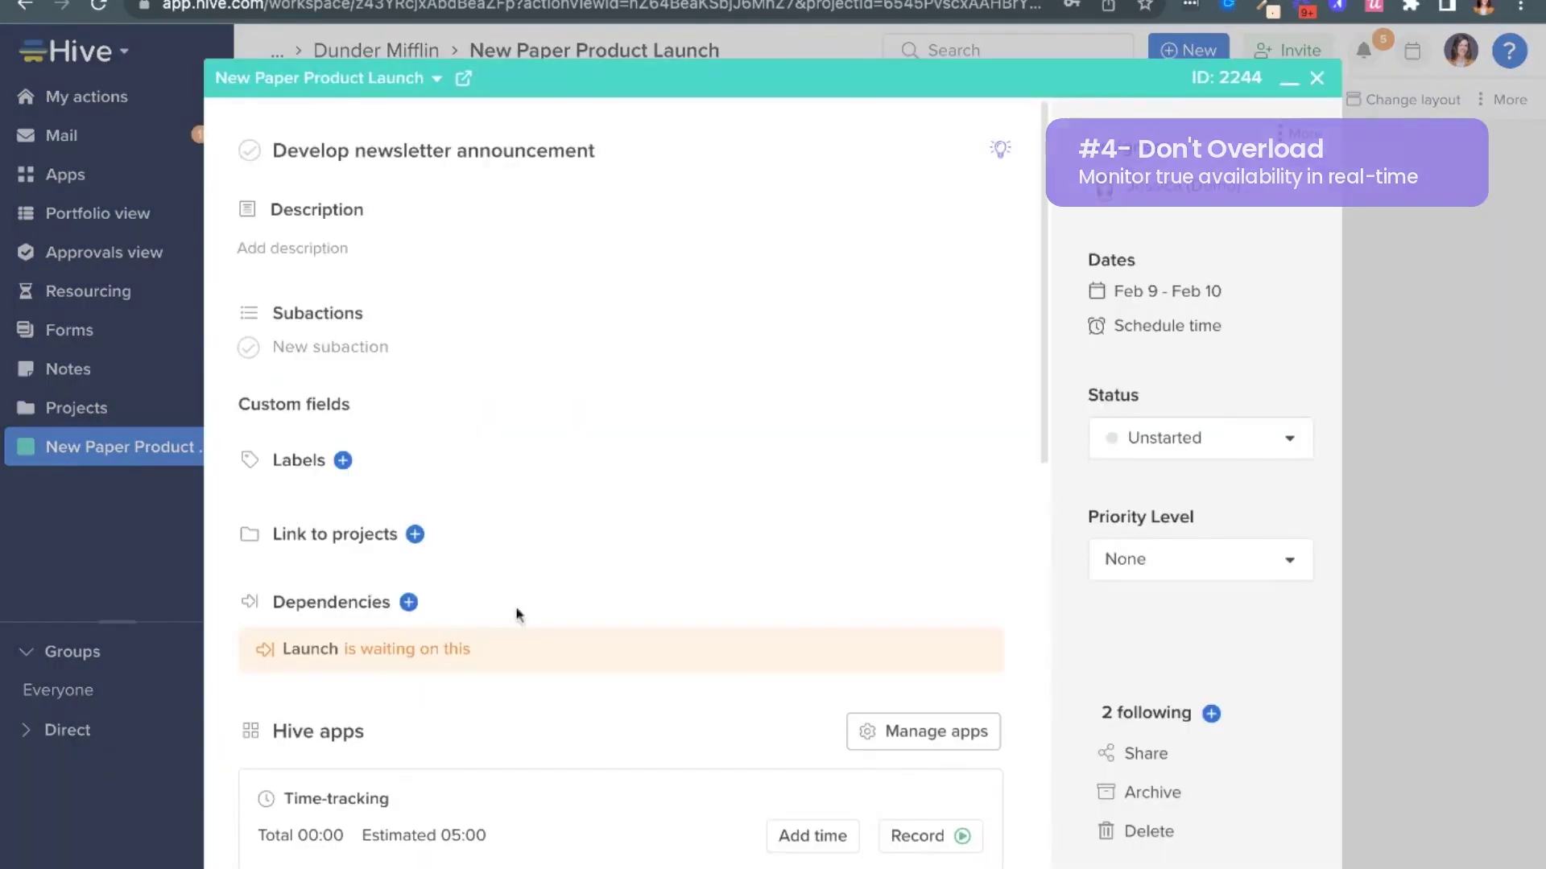
{"action": "scroll", "coordinate": [687, 559], "scroll_direction": "down", "scroll_amount": 4}
{"action": "left_click", "coordinate": [919, 618]}
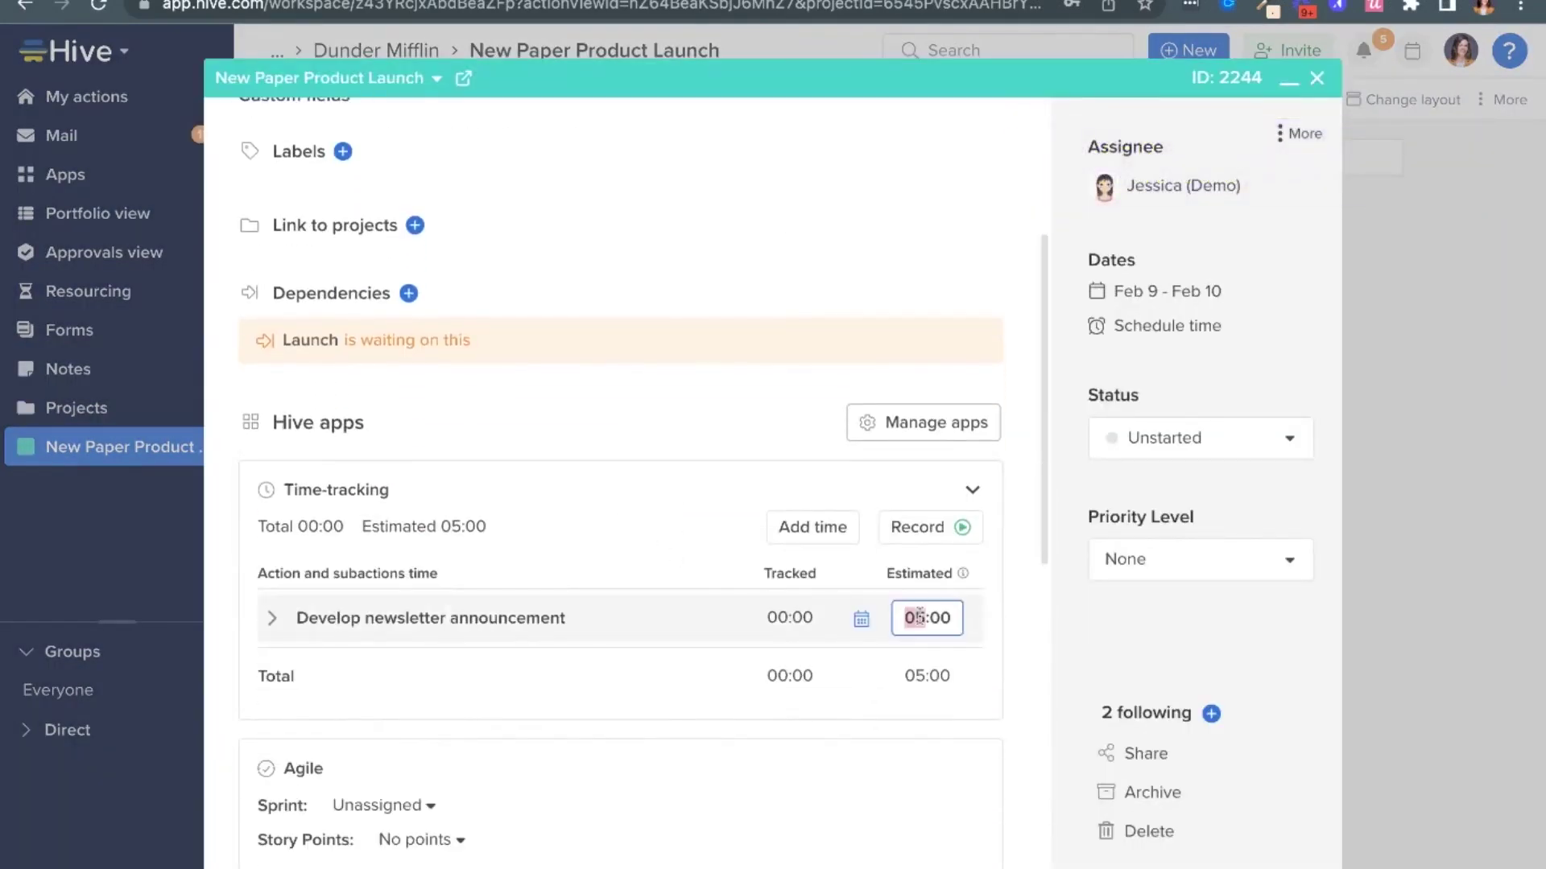
{"action": "left_click", "coordinate": [1067, 632]}
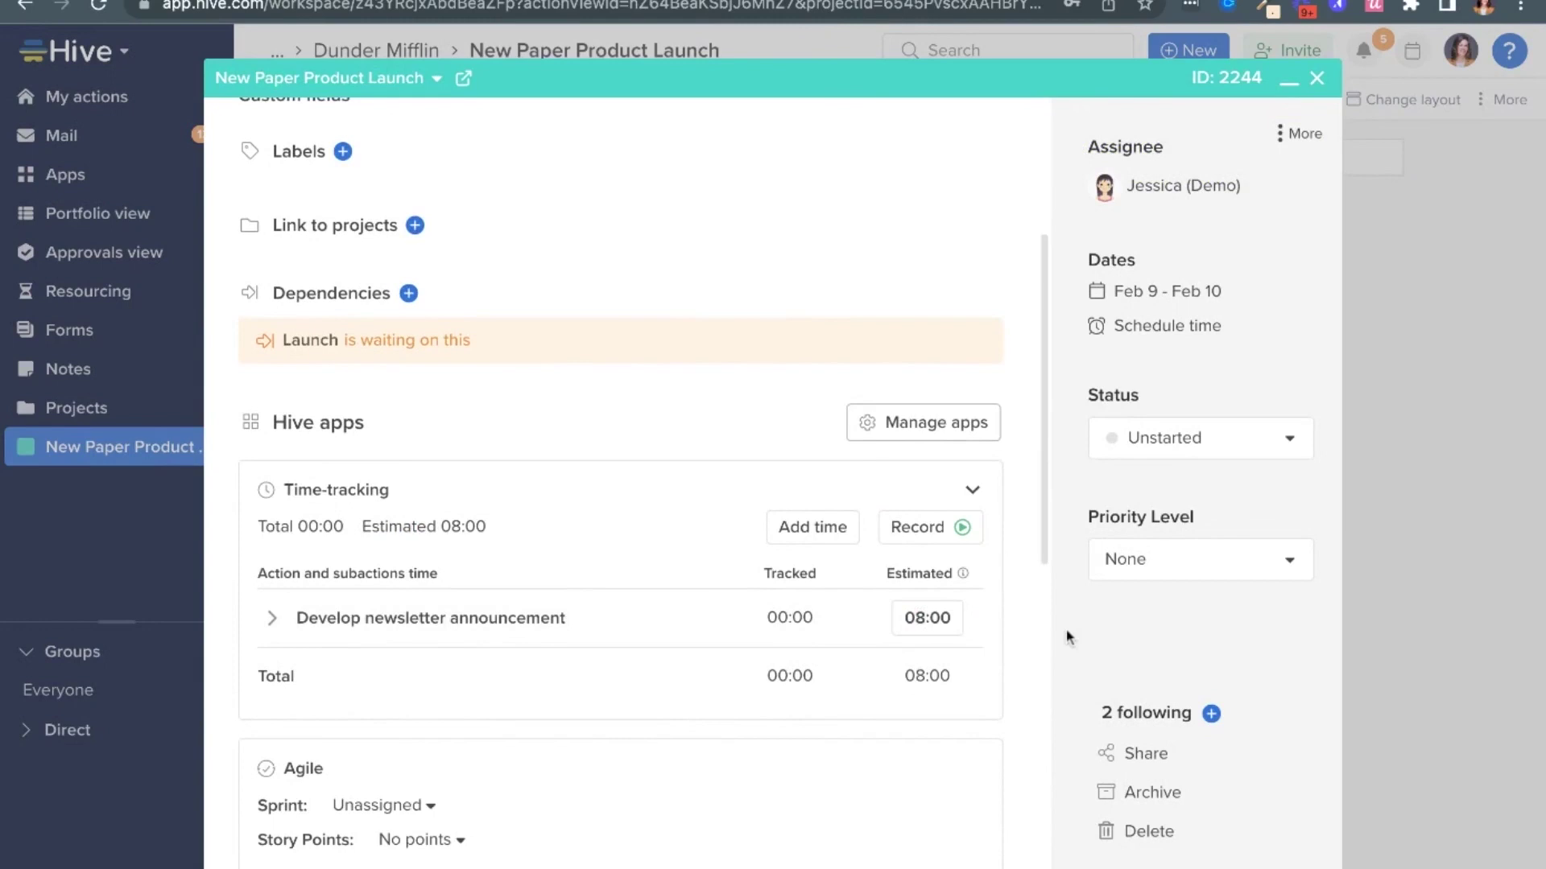
{"action": "left_click", "coordinate": [1312, 81]}
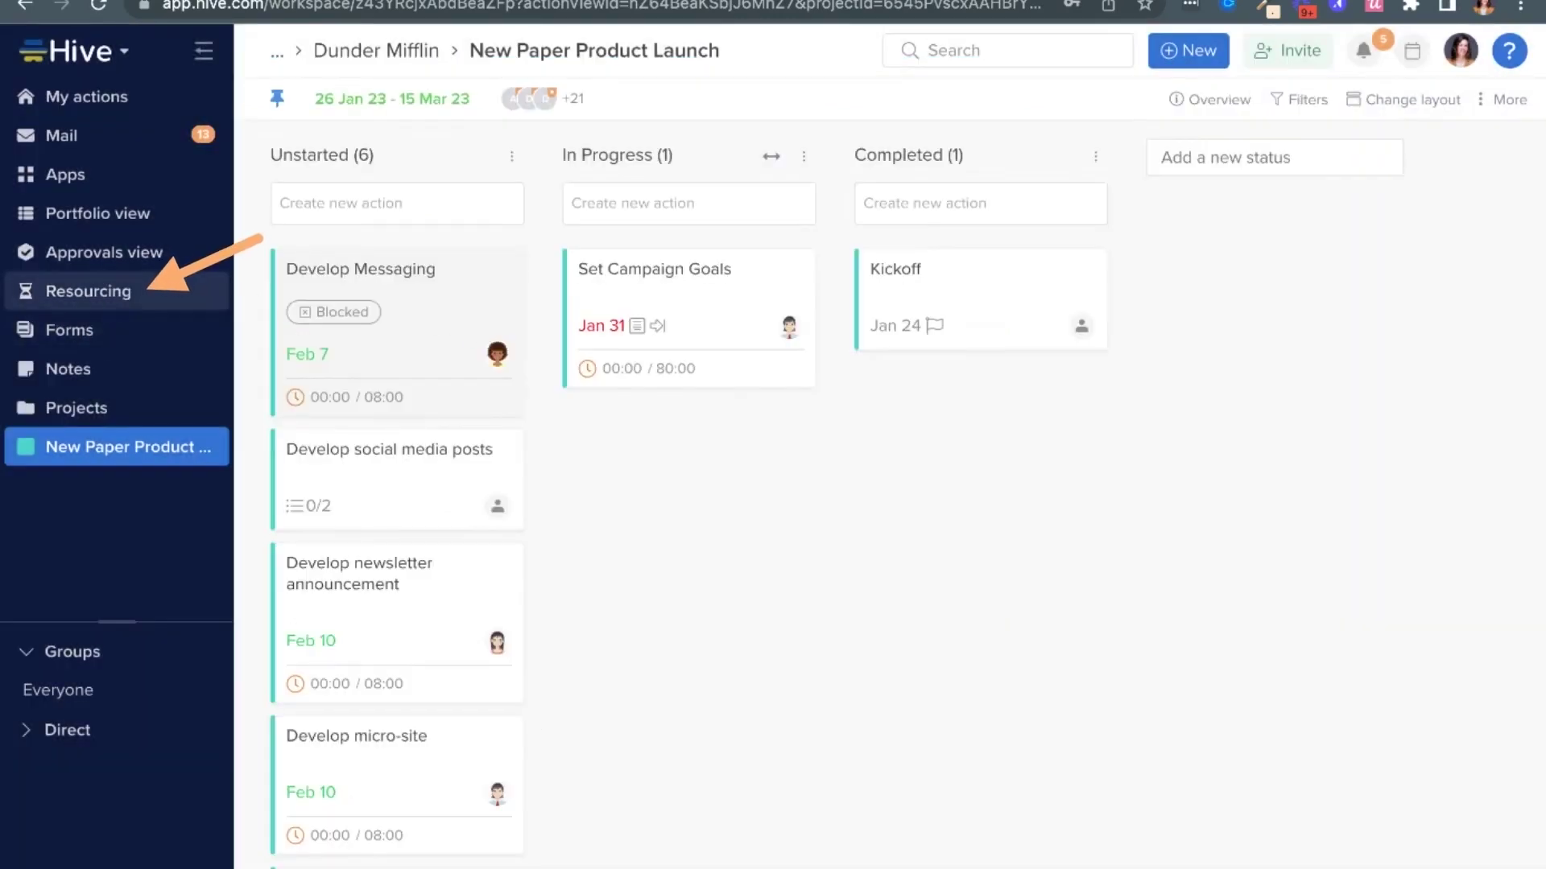
Step: In Resourcing, drag the New Paper Product task bar to Feb 14–15, then return to the board
{"action": "left_click", "coordinate": [88, 291]}
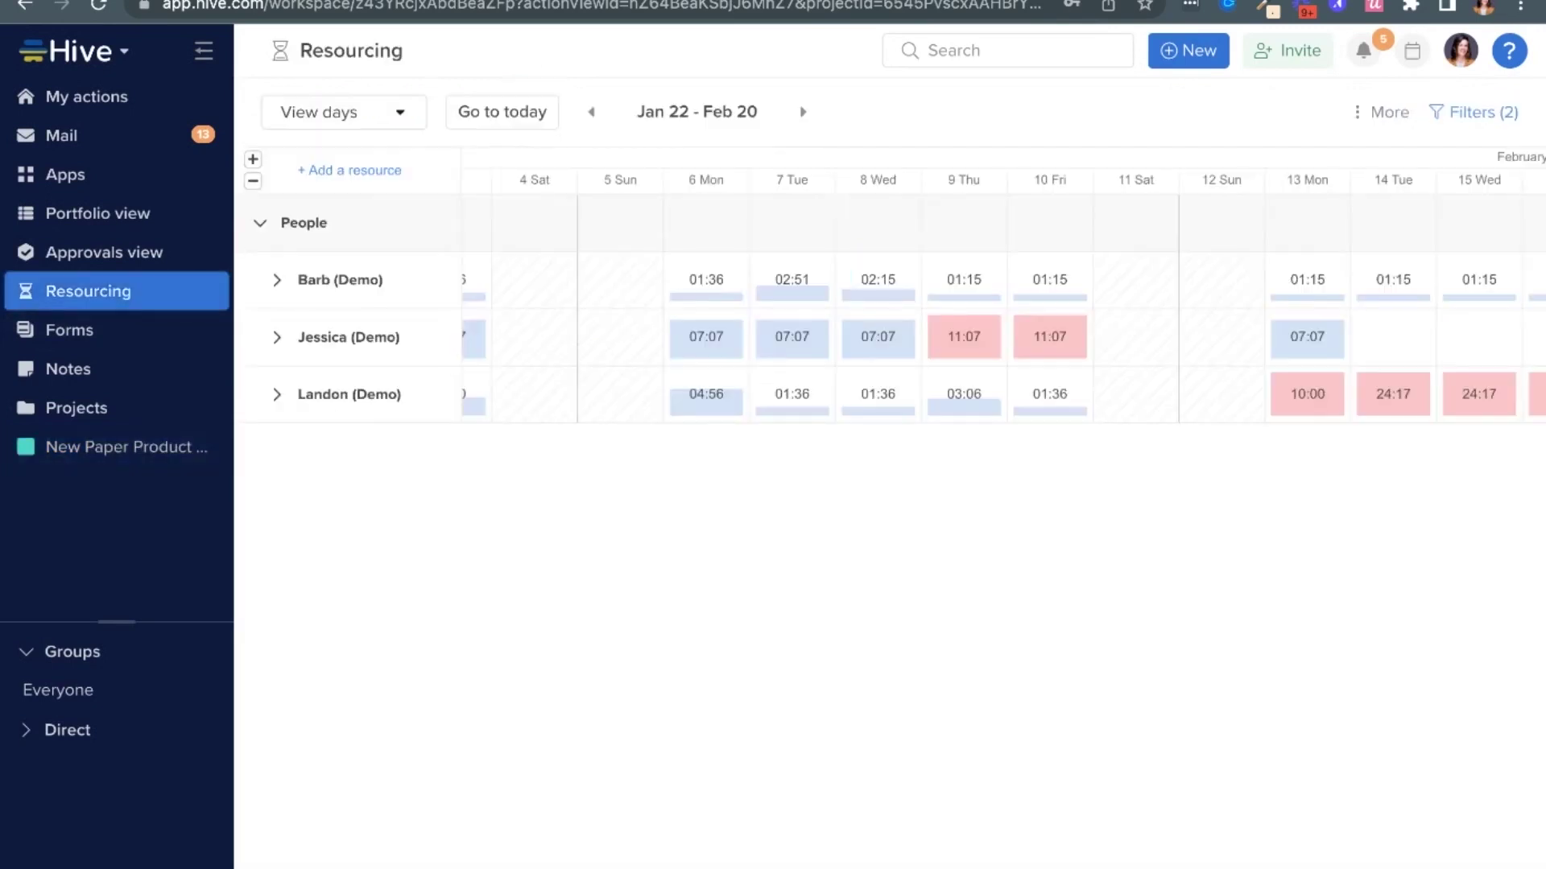
{"action": "left_click", "coordinate": [253, 159]}
{"action": "scroll", "coordinate": [848, 381], "scroll_direction": "right", "scroll_amount": 5}
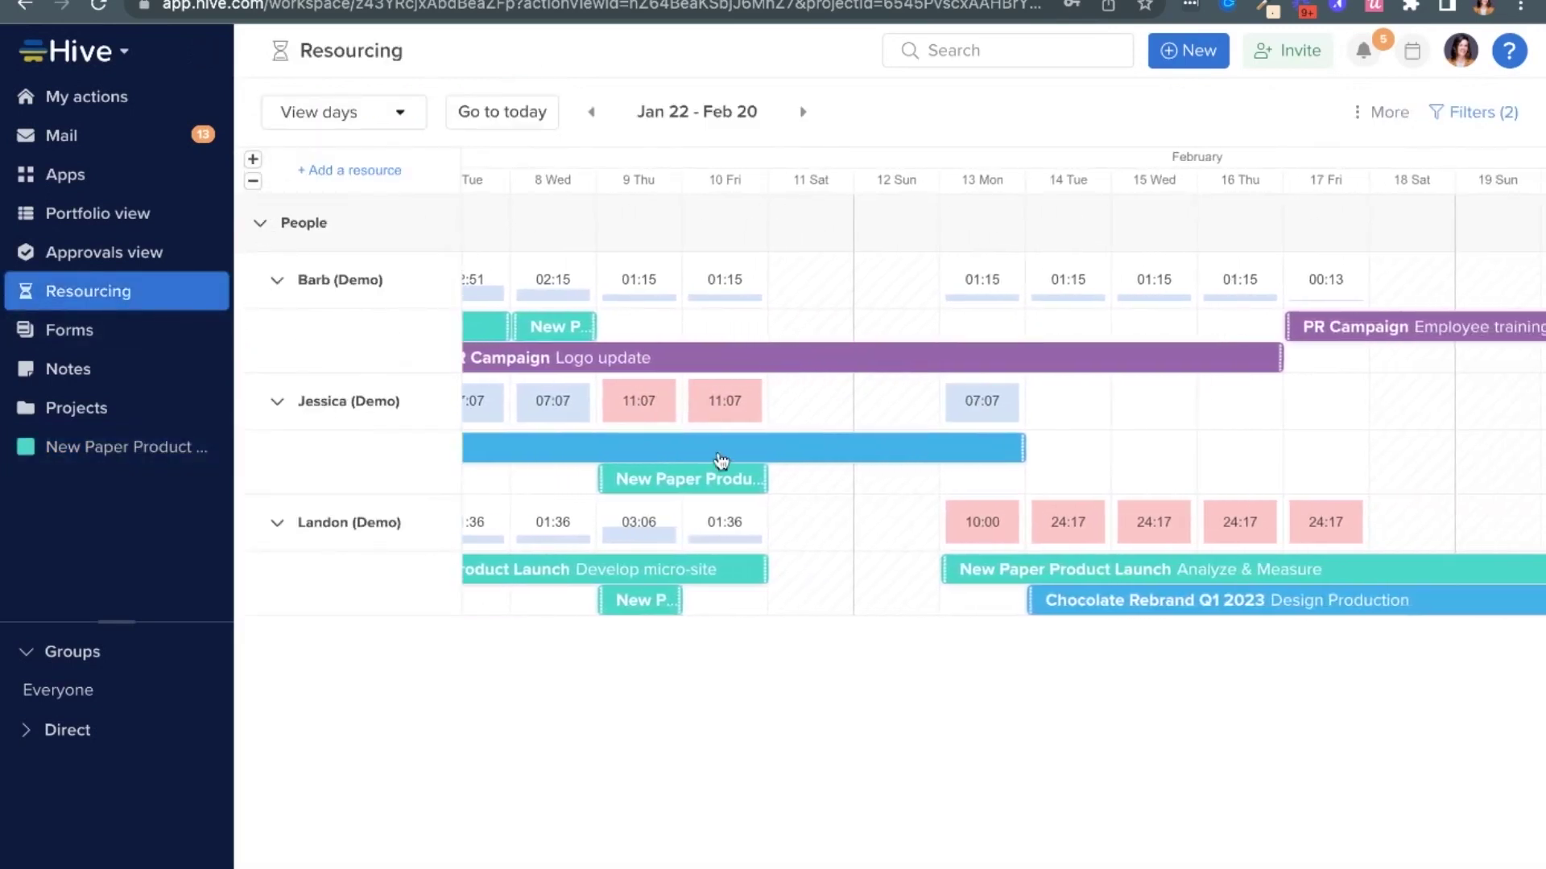
{"action": "left_click_drag", "start_coordinate": [709, 480], "coordinate": [1164, 484]}
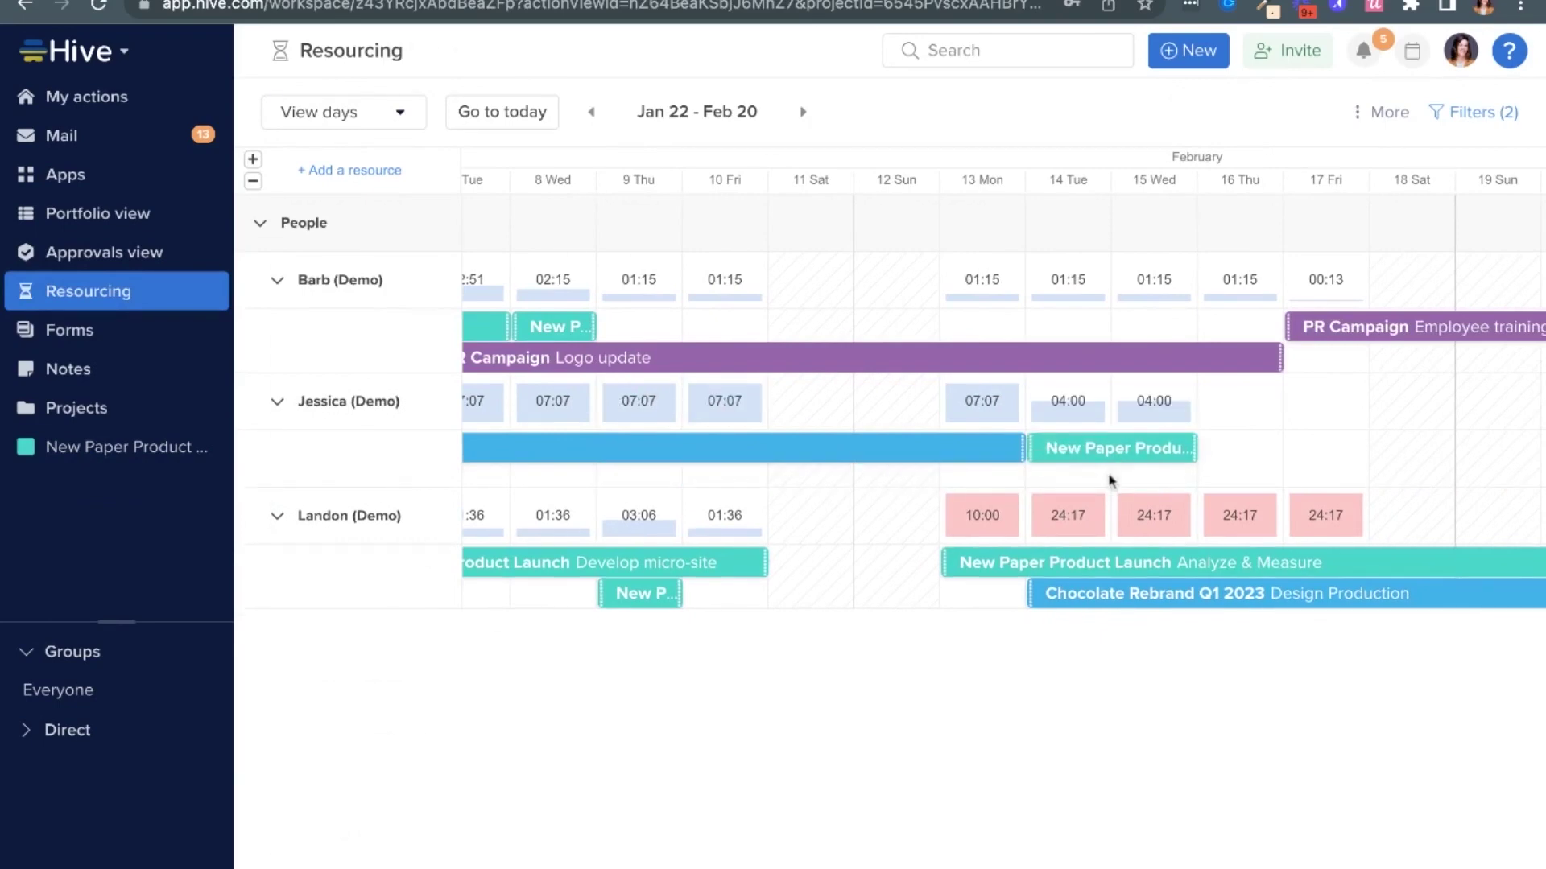
{"action": "left_click", "coordinate": [1111, 563]}
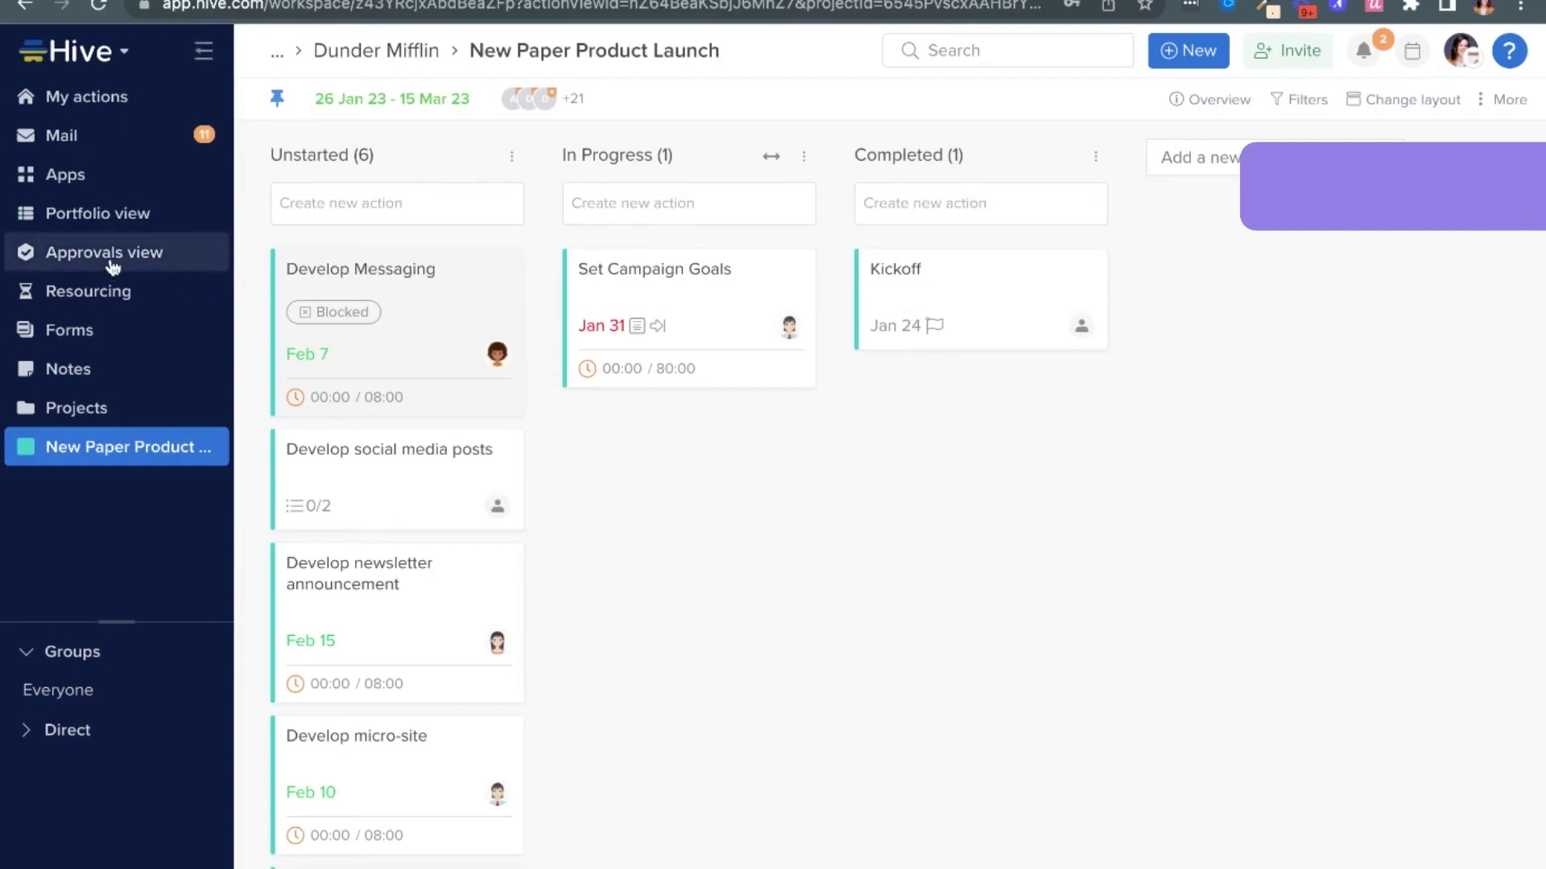
Step: Open the Approvals view and expand New Paper Product Launch to its LinkedIn post reviews
{"action": "left_click", "coordinate": [116, 256]}
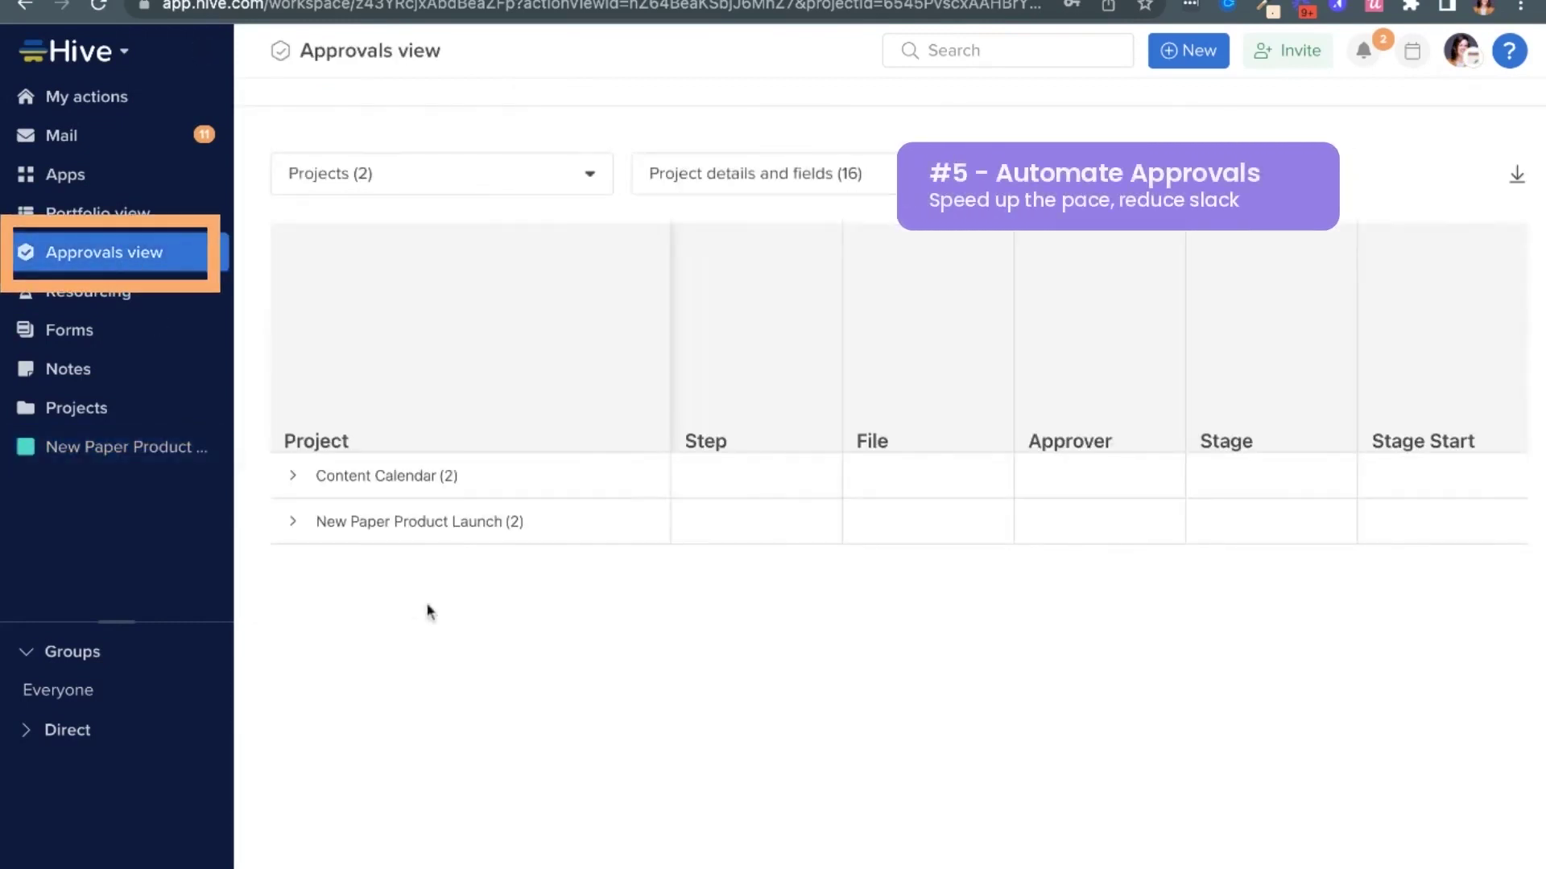
{"action": "left_click", "coordinate": [295, 523]}
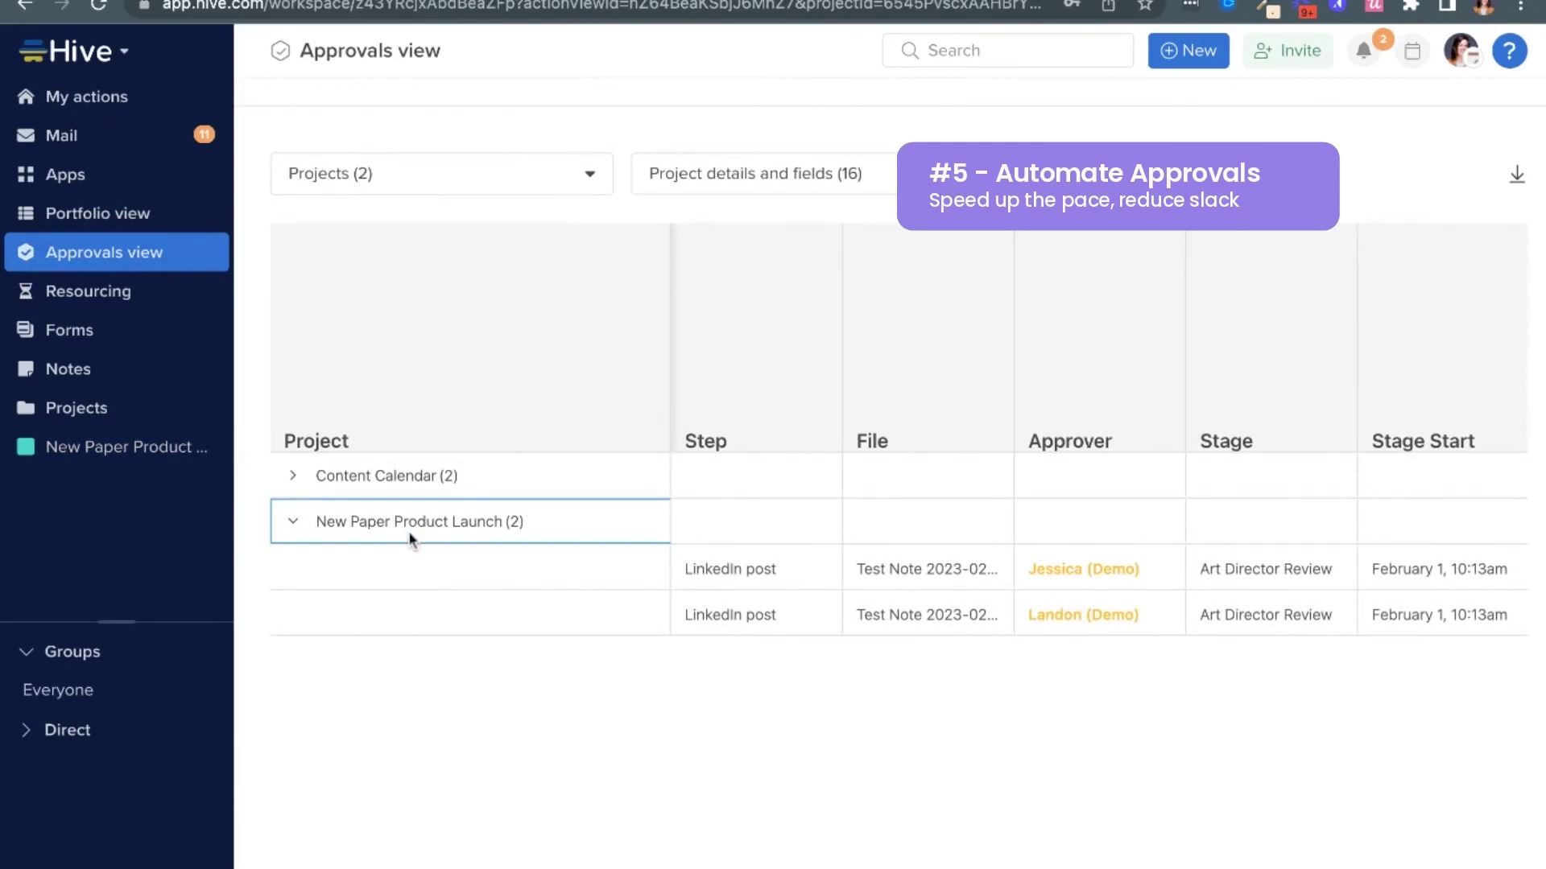
{"action": "scroll", "coordinate": [1017, 593], "scroll_direction": "right", "scroll_amount": 4}
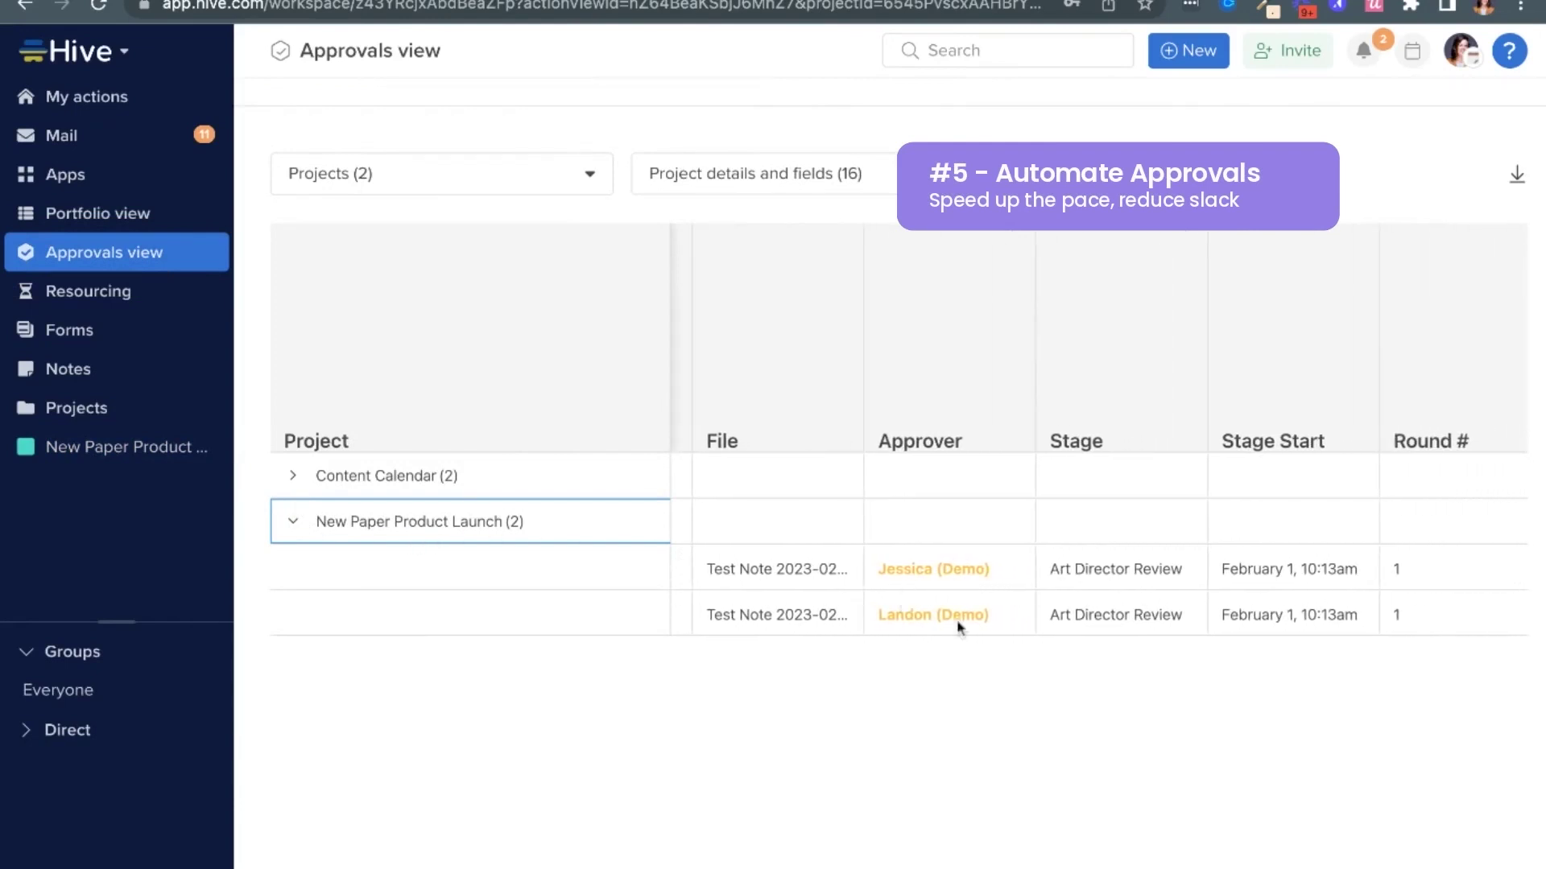
{"action": "scroll", "coordinate": [1131, 608], "scroll_direction": "left", "scroll_amount": 4}
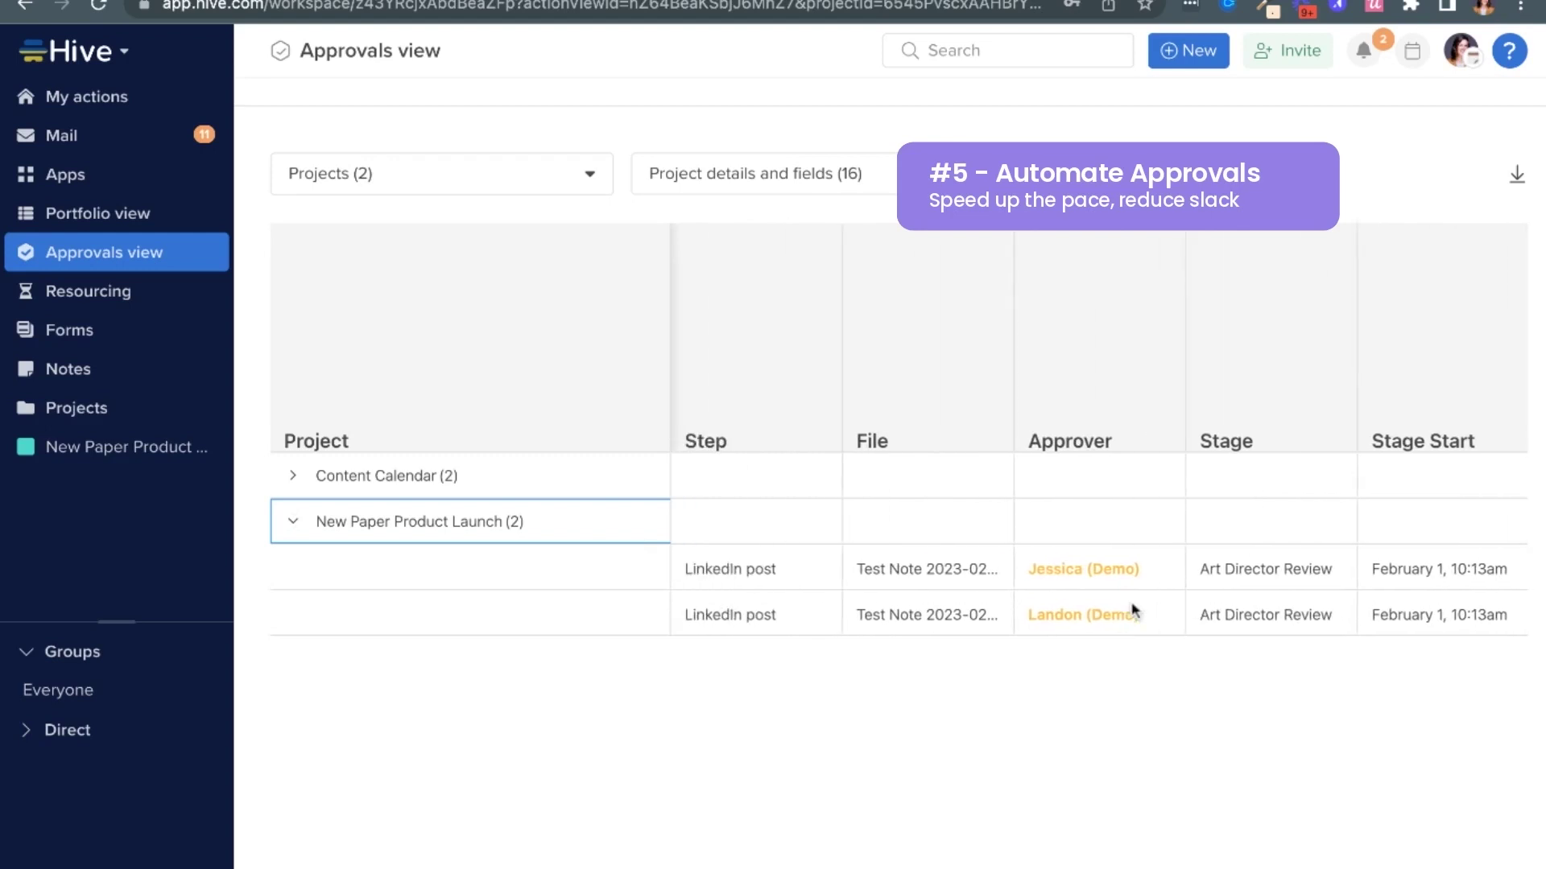
Step: Review the LinkedIn post's Art Director Review approval rounds, then close the details
{"action": "left_click", "coordinate": [719, 571]}
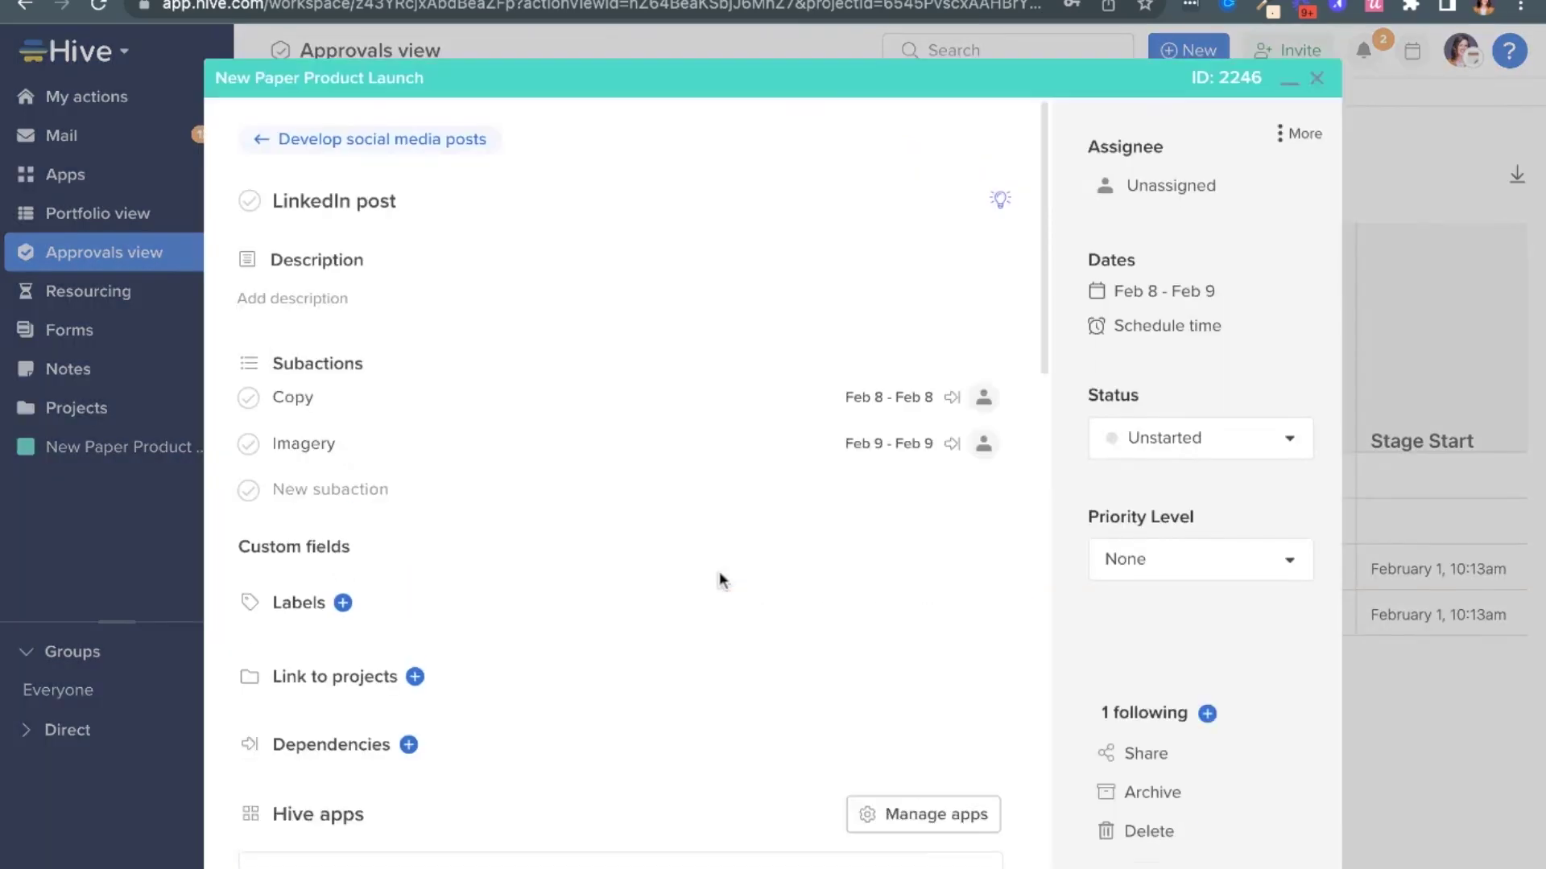
{"action": "scroll", "coordinate": [600, 611], "scroll_direction": "down", "scroll_amount": 12}
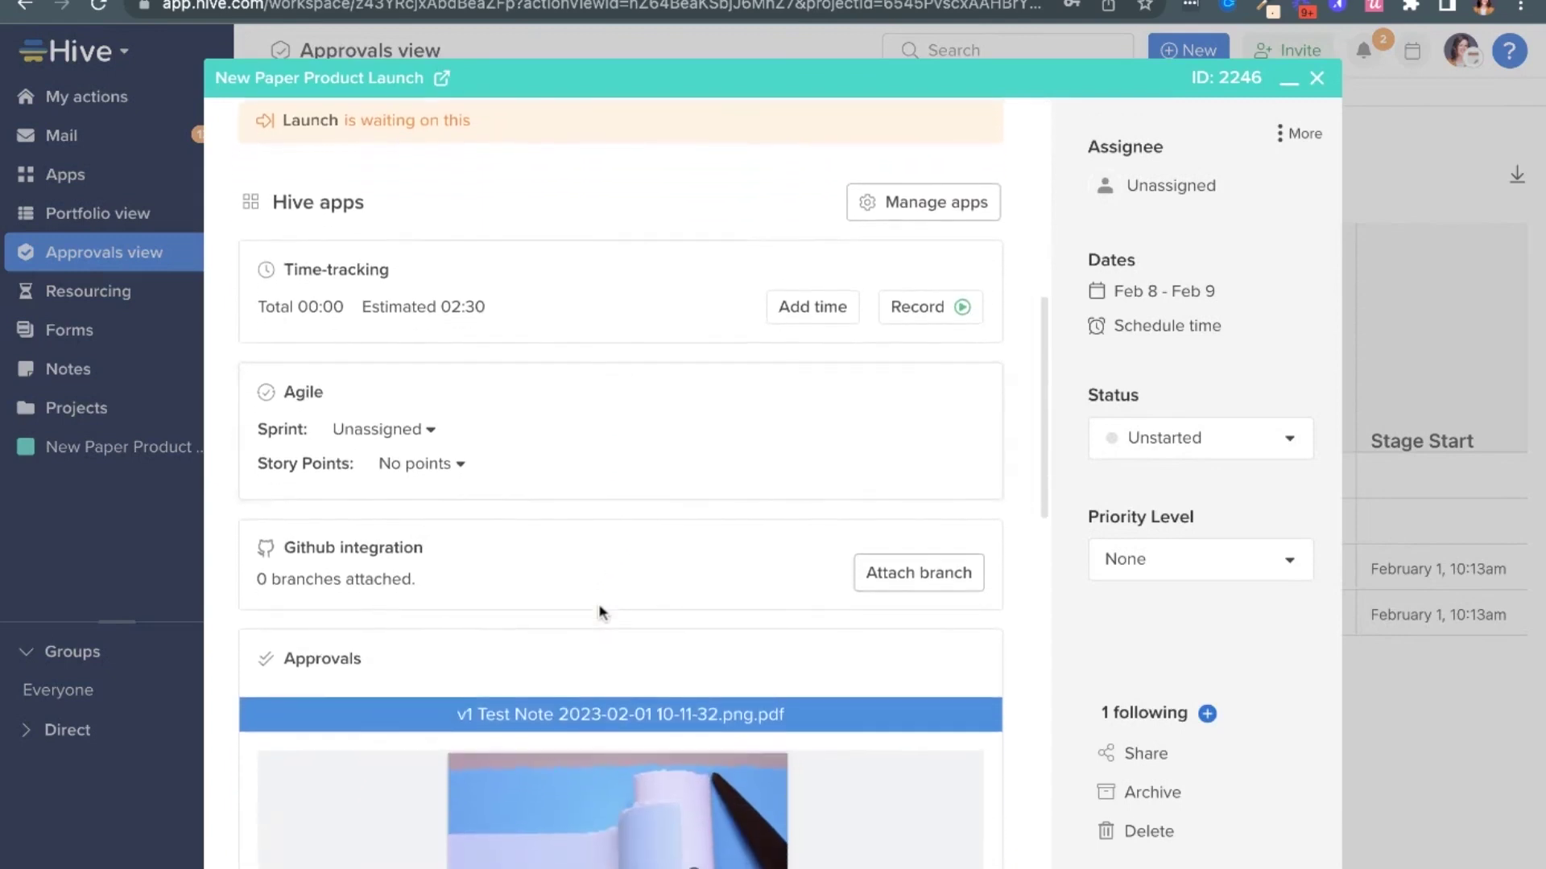
{"action": "scroll", "coordinate": [599, 620], "scroll_direction": "down", "scroll_amount": 5}
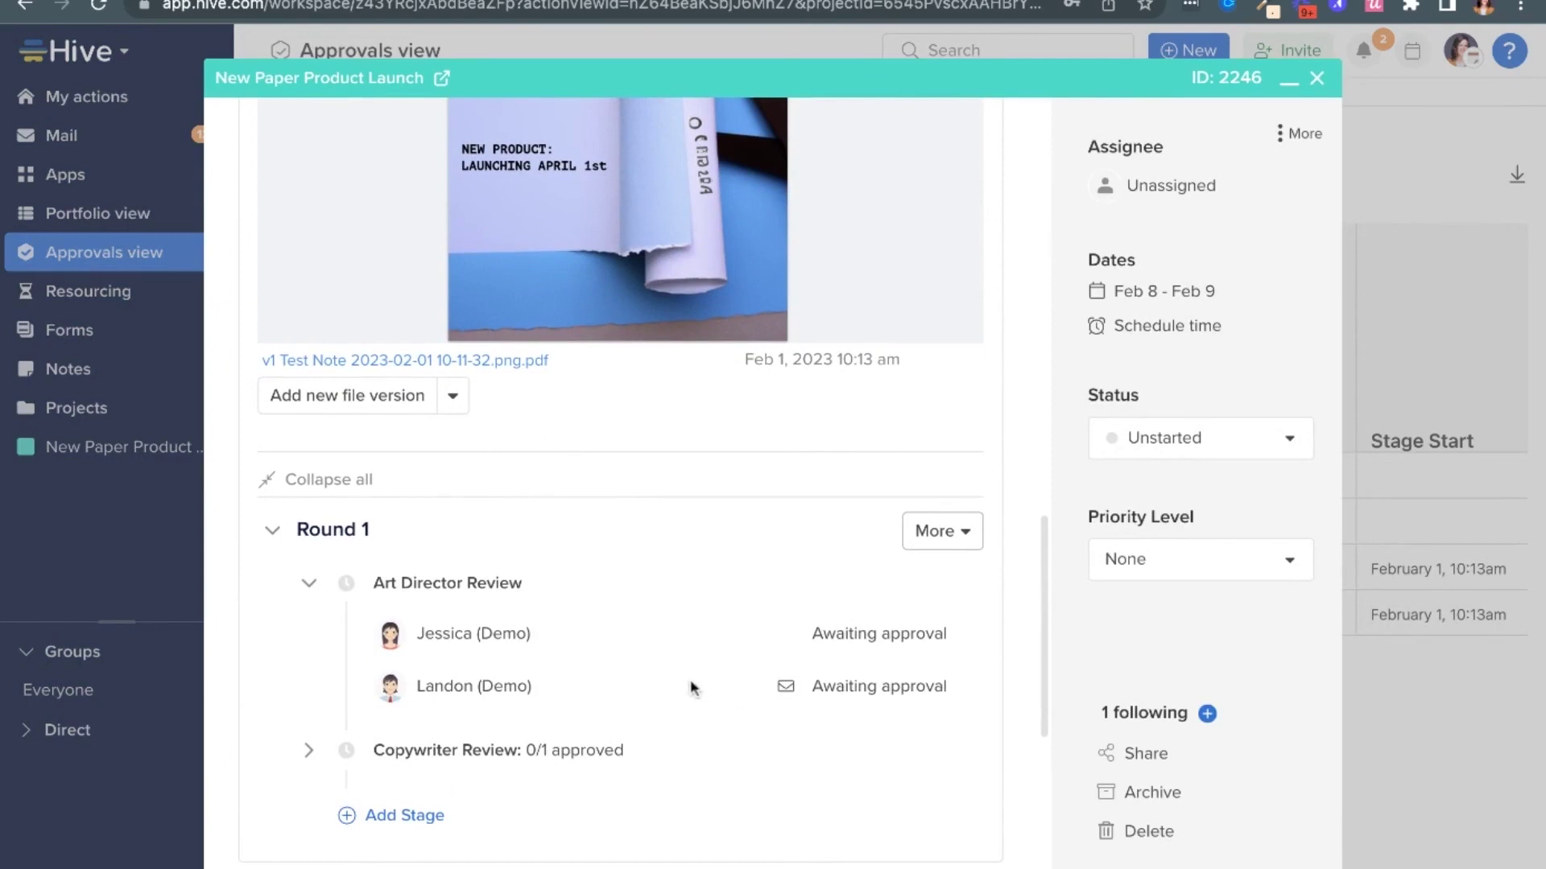
{"action": "left_click", "coordinate": [1316, 78]}
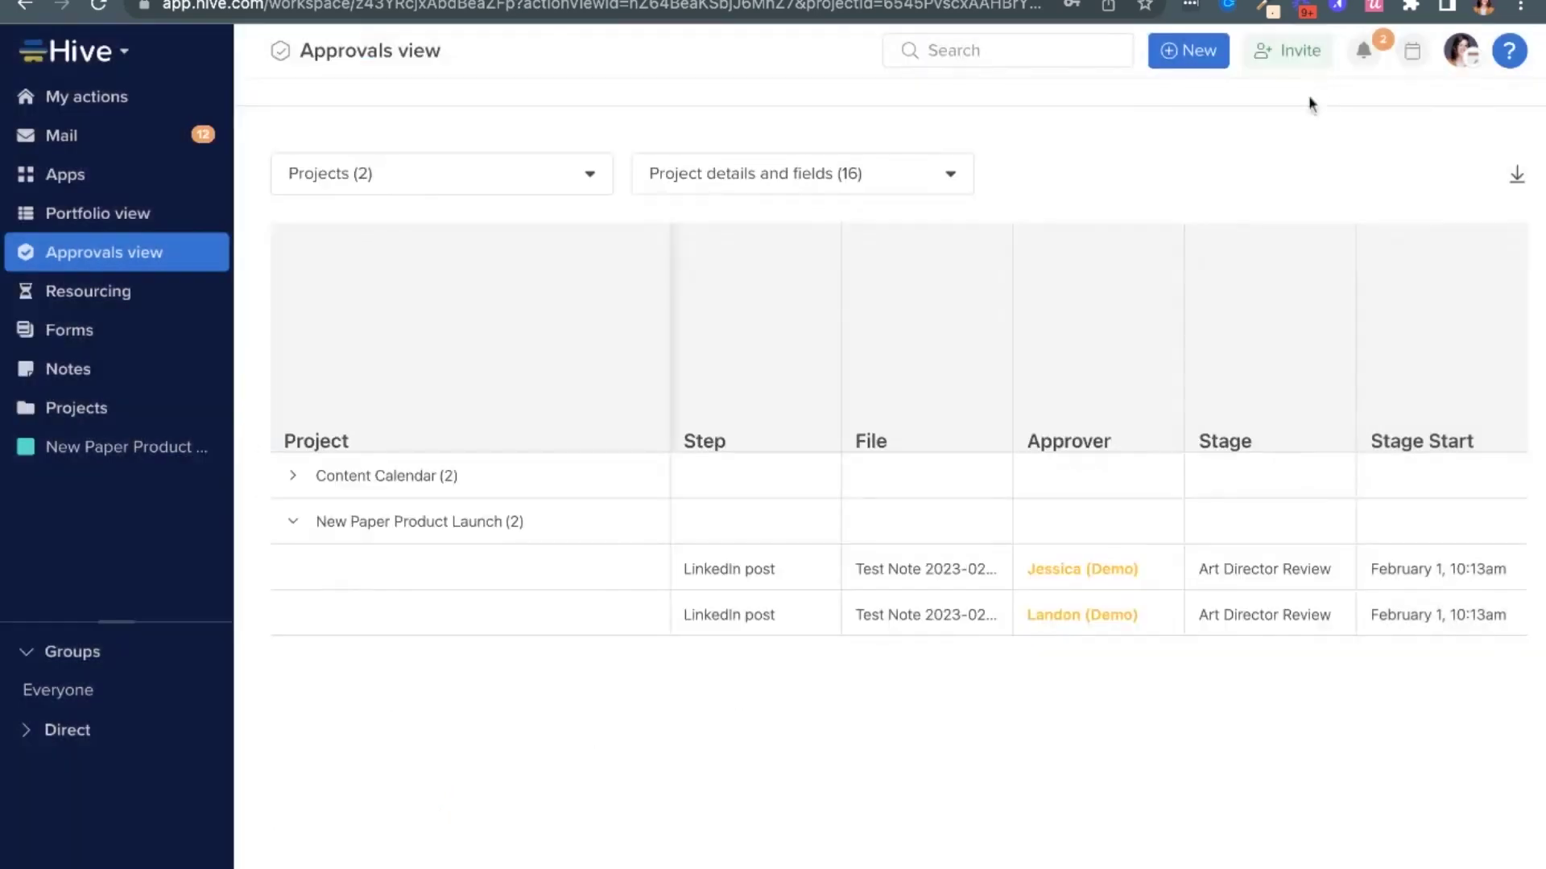
{"action": "scroll", "coordinate": [1123, 547], "scroll_direction": "right", "scroll_amount": 1}
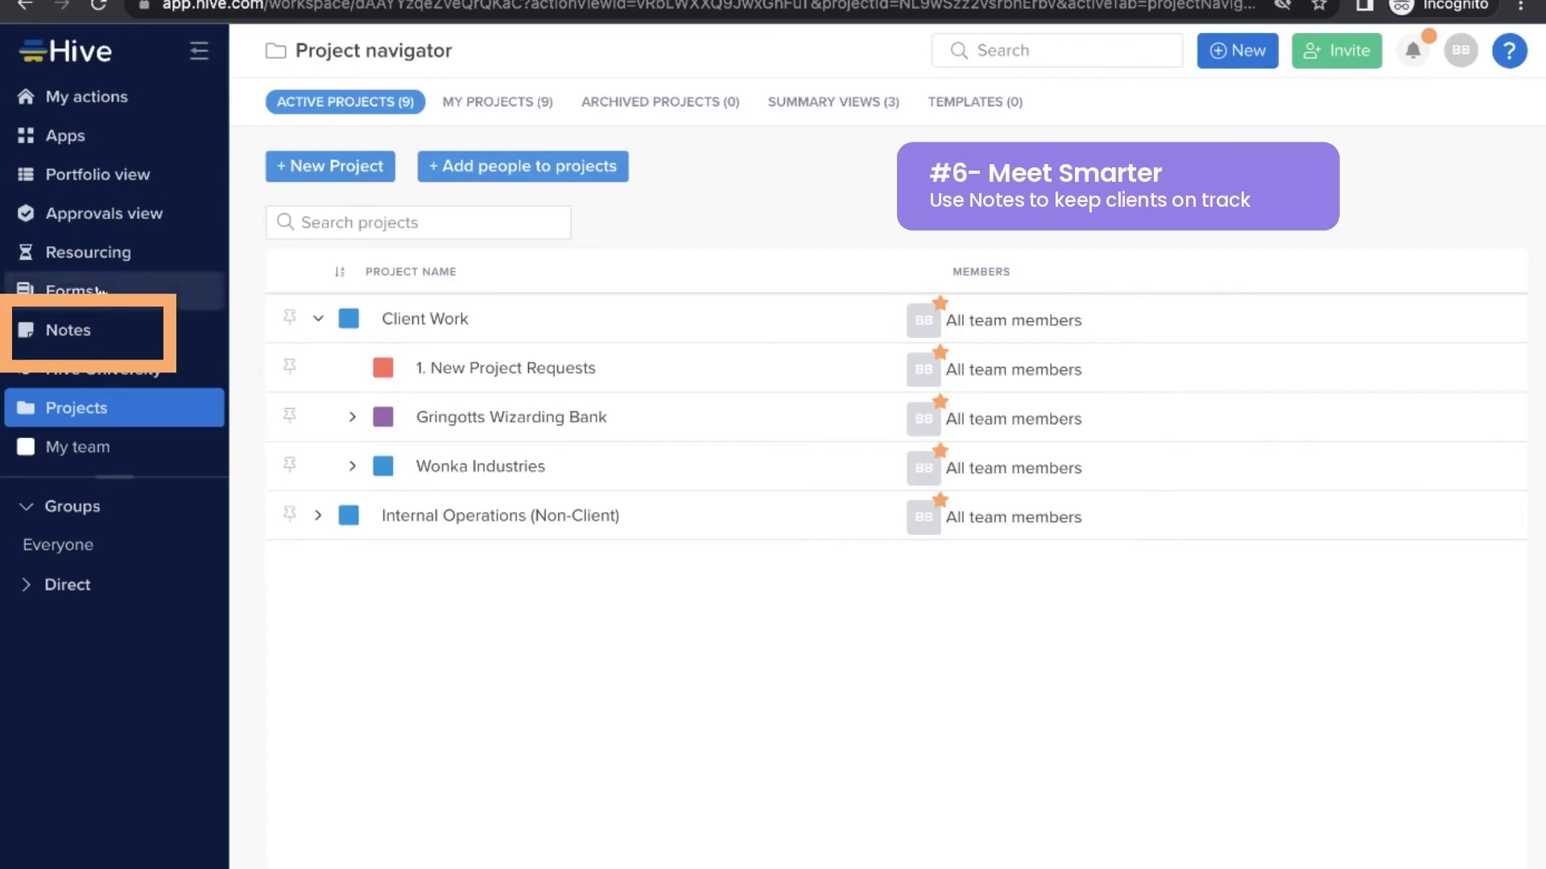
Step: In the Client 1 Status Meeting note, insert a Send follow-up email action under Next Steps
{"action": "left_click", "coordinate": [99, 339]}
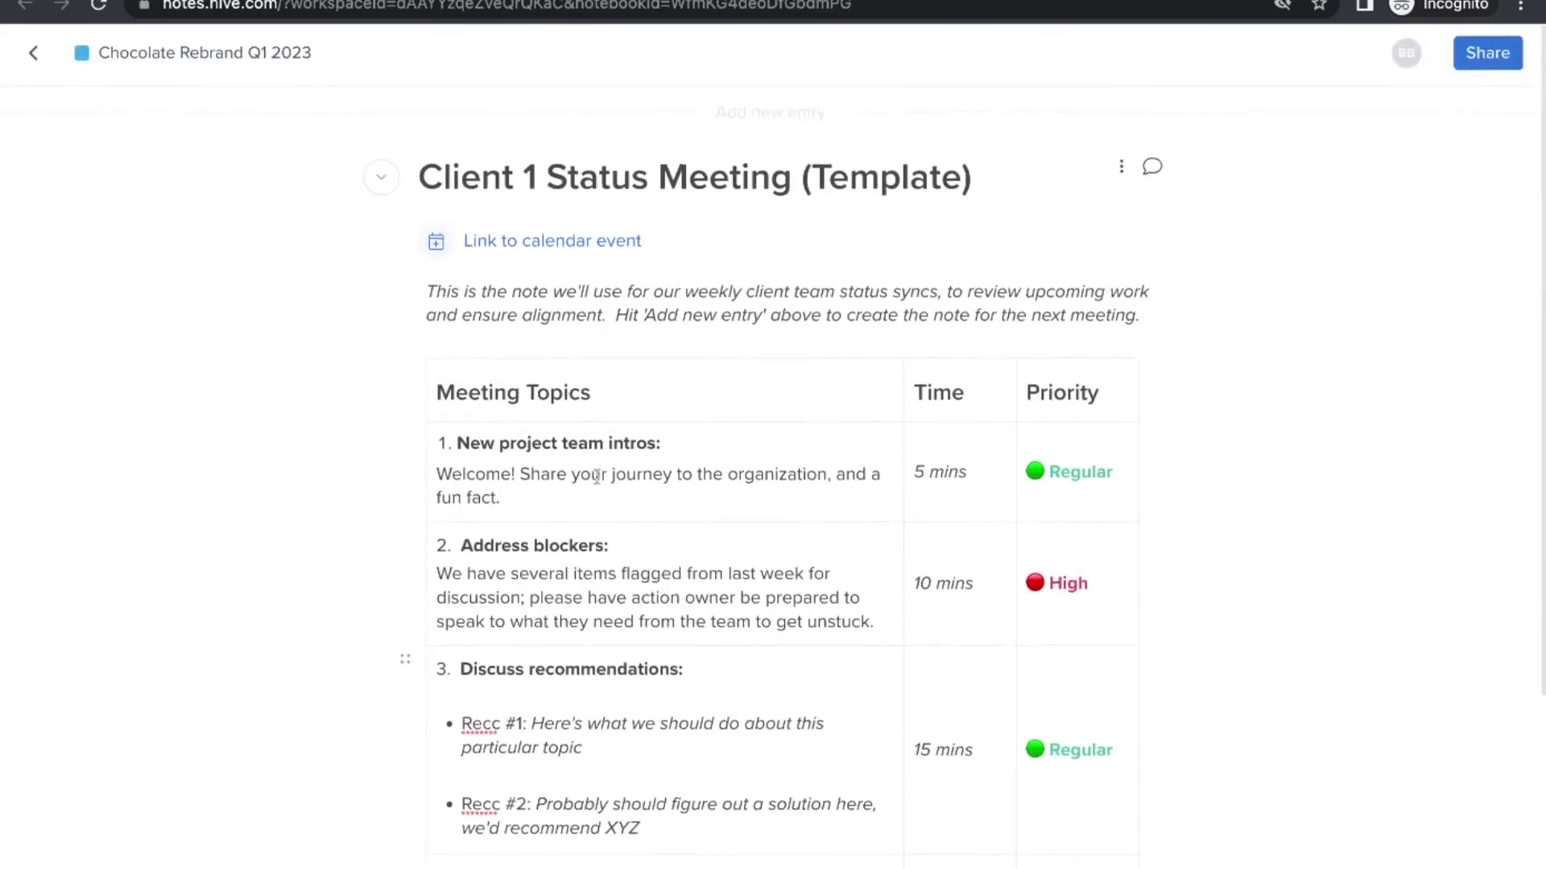
{"action": "scroll", "coordinate": [596, 477], "scroll_direction": "down", "scroll_amount": 4}
{"action": "left_click", "coordinate": [444, 750]}
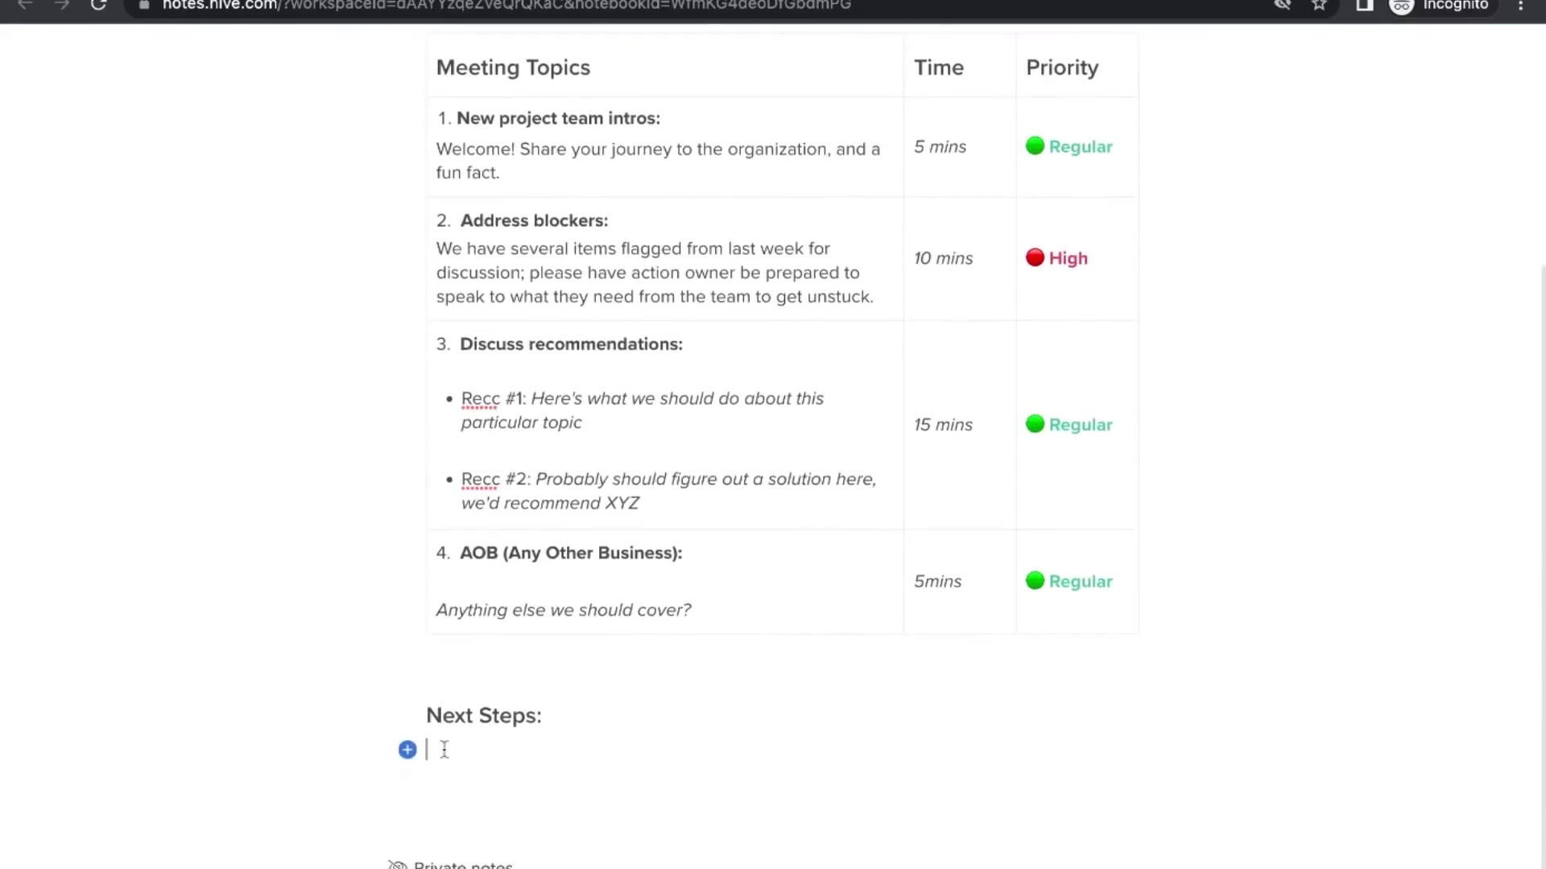
{"action": "left_click", "coordinate": [407, 752]}
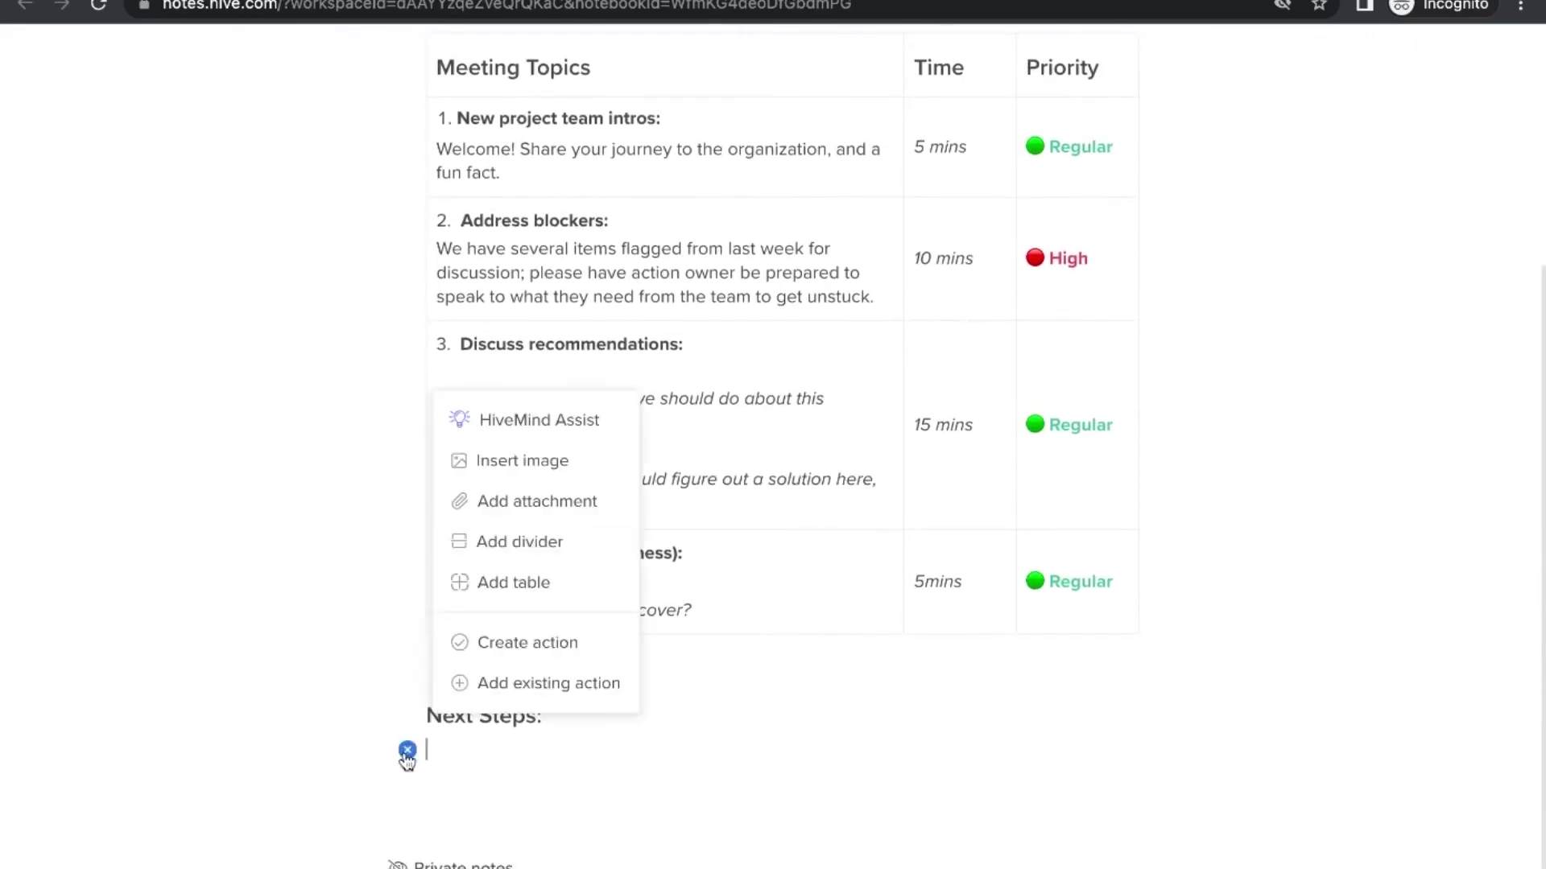
{"action": "left_click", "coordinate": [479, 652]}
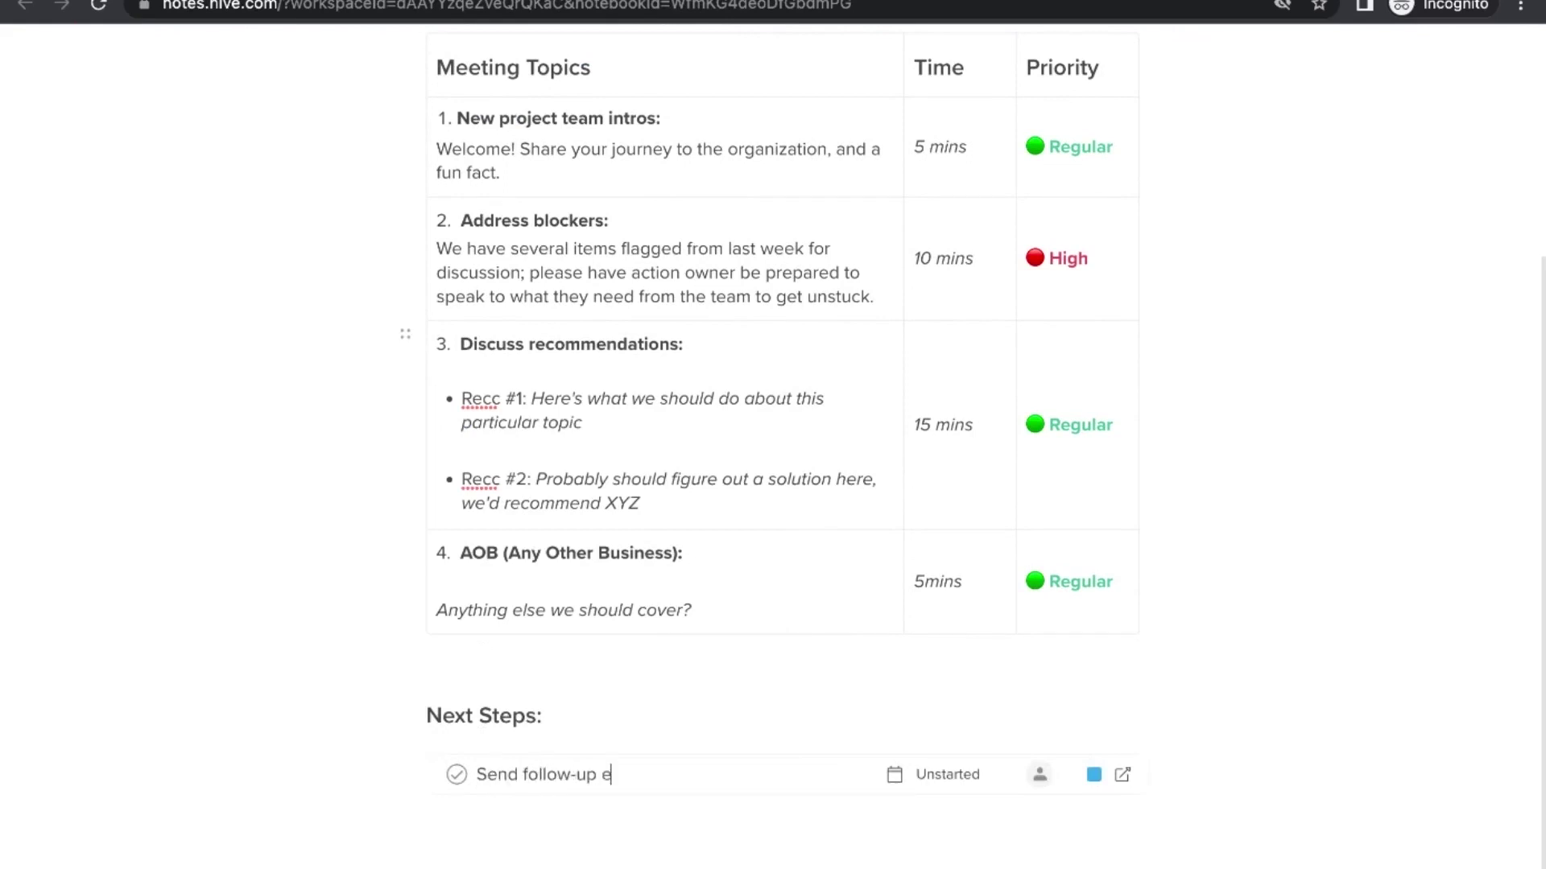
Step: Assign the follow-up email action to a teammate and set its due date to Feb 21
{"action": "left_click", "coordinate": [1040, 775]}
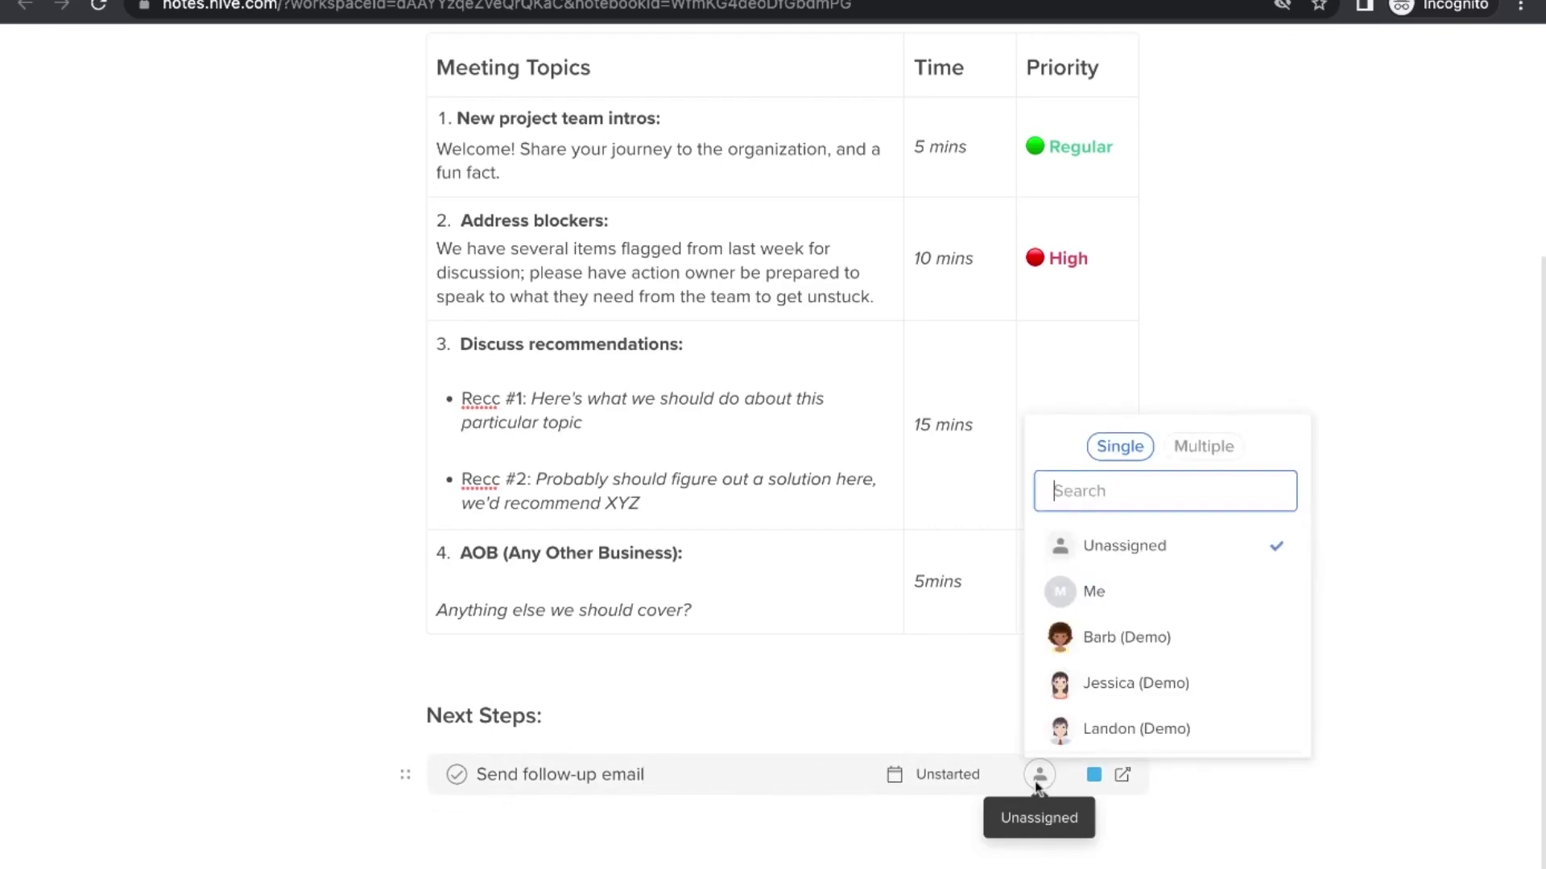
{"action": "left_click", "coordinate": [1055, 654]}
{"action": "left_click", "coordinate": [894, 775]}
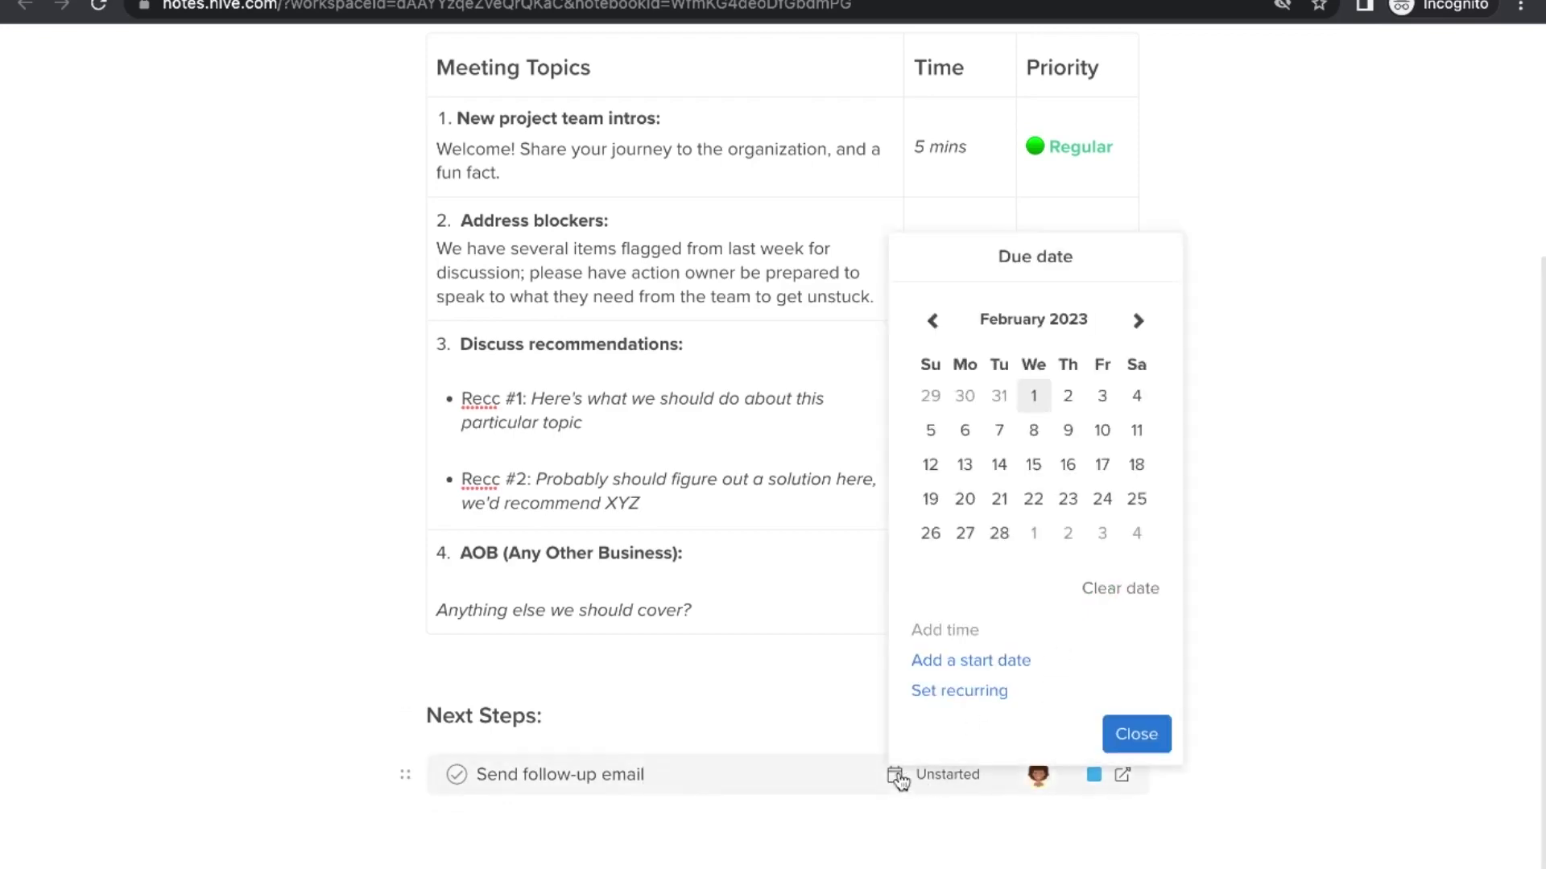
{"action": "left_click", "coordinate": [999, 498]}
{"action": "left_click", "coordinate": [1127, 732]}
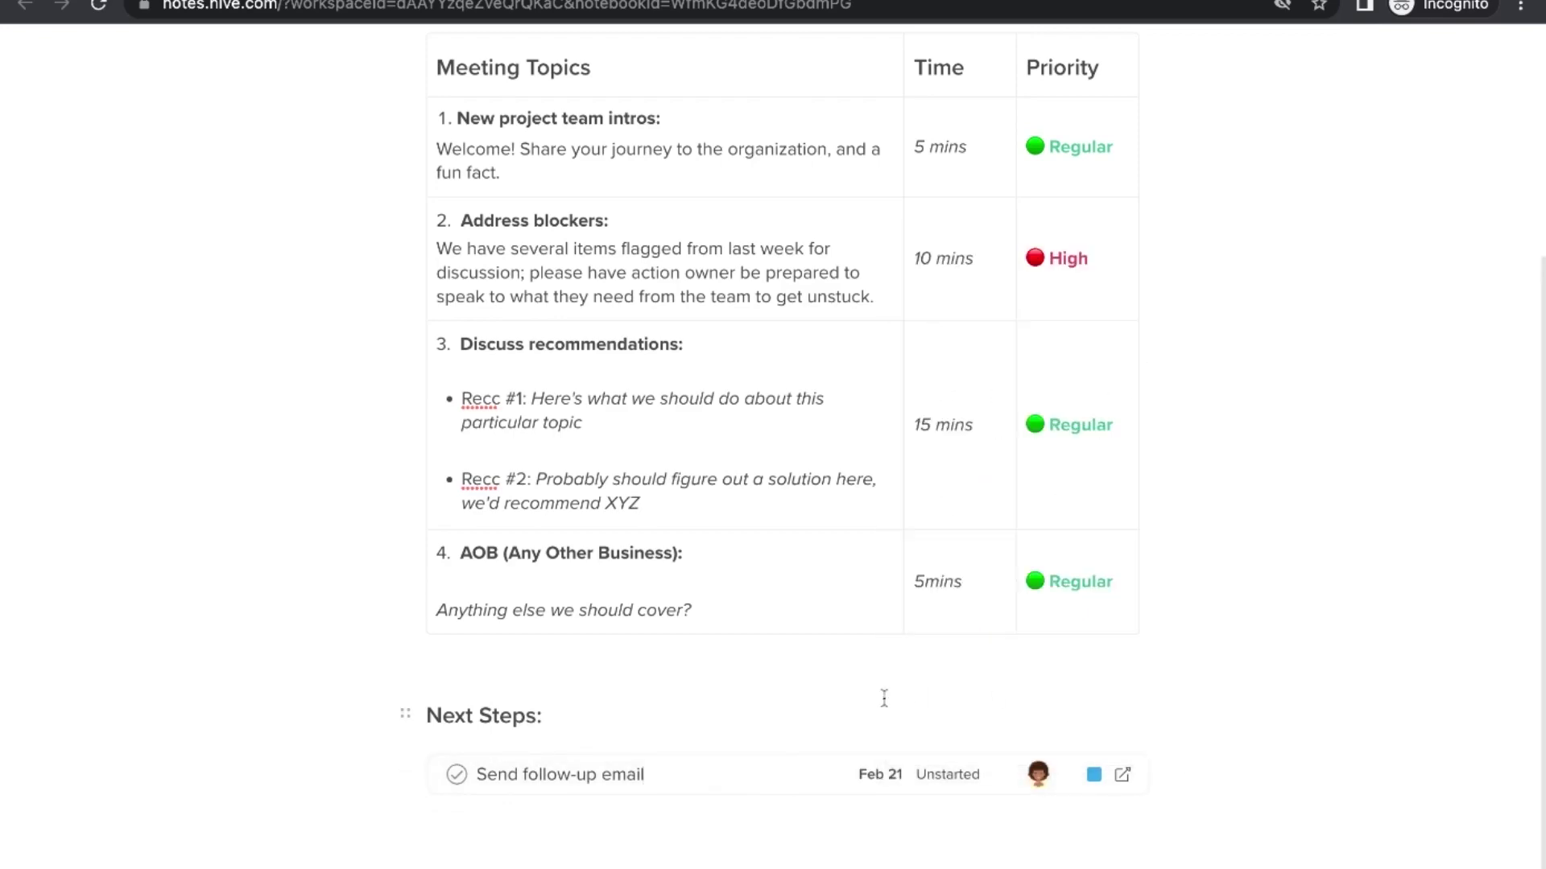
{"action": "scroll", "coordinate": [872, 708], "scroll_direction": "up", "scroll_amount": 3}
{"action": "scroll", "coordinate": [872, 708], "scroll_direction": "up", "scroll_amount": 1}
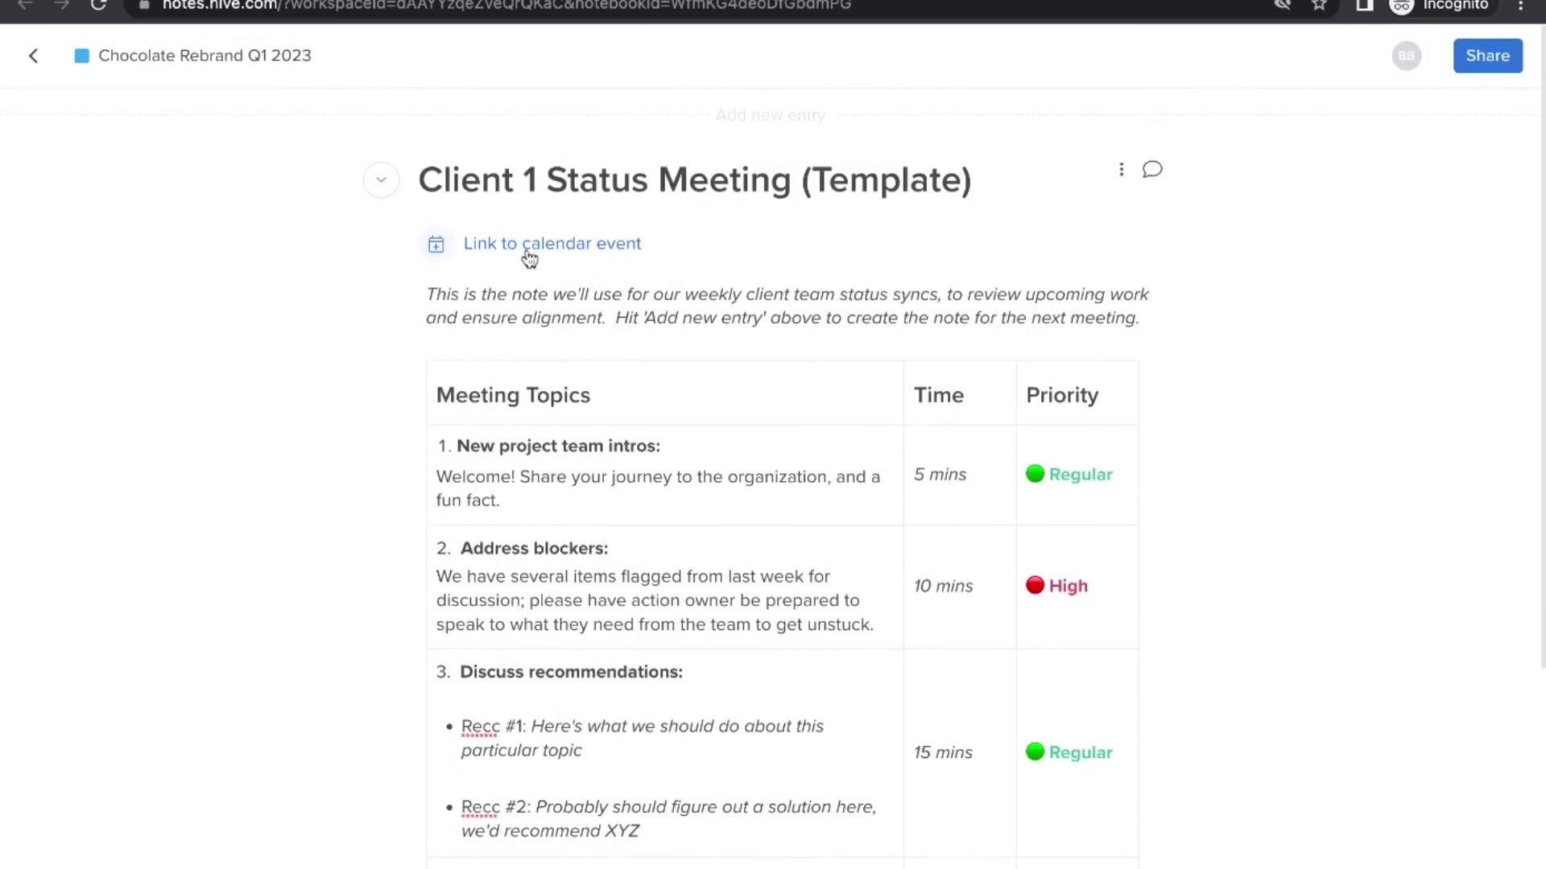